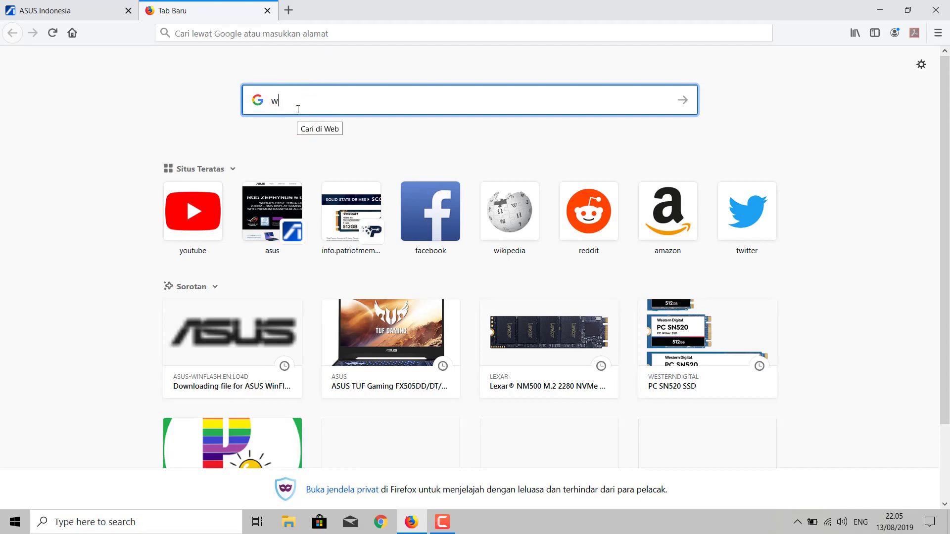
Search the web for winflash and open the ASUS WinFlash download page on LO4D.com.
{"action": "key", "text": "Return"}
{"action": "left_click", "coordinate": [212, 161]}
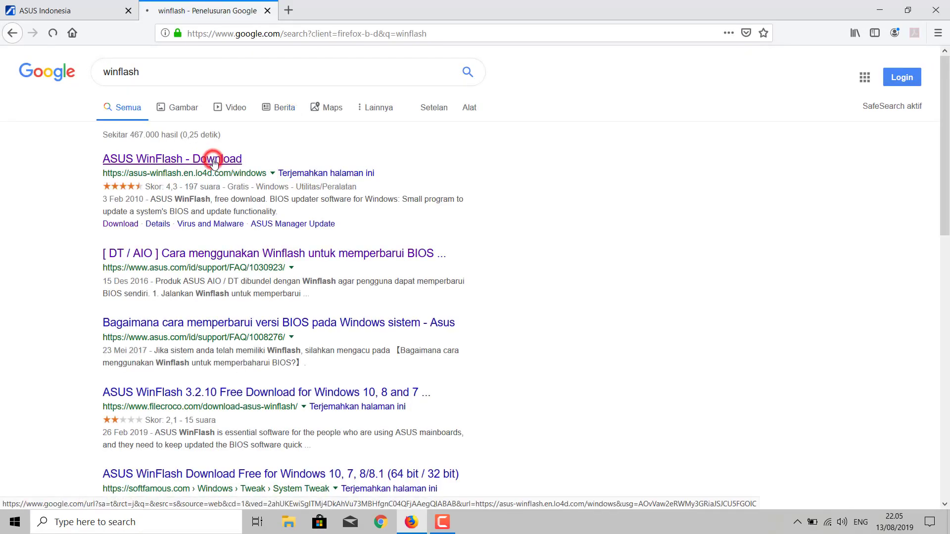
{"action": "left_click", "coordinate": [679, 252]}
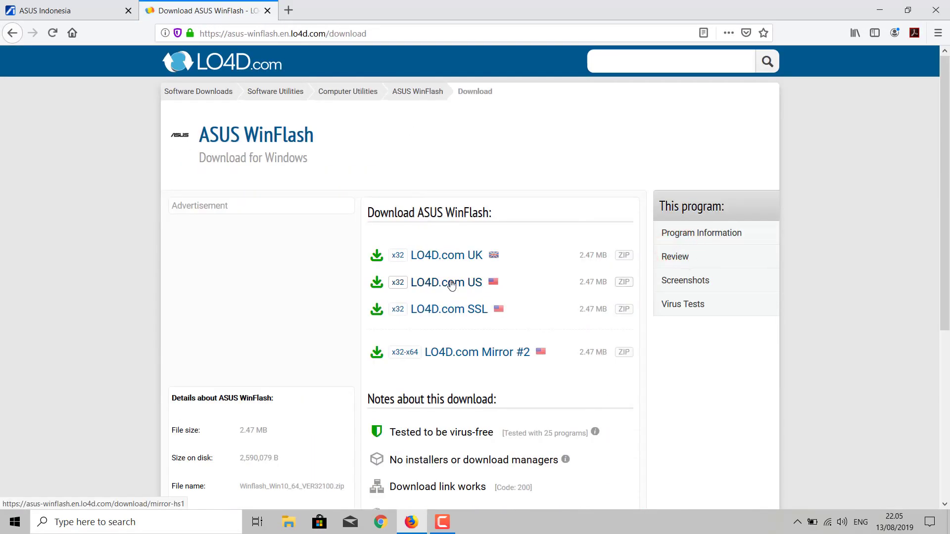
Download the WinFlash ZIP archive from the LO4D.com US mirror.
{"action": "left_click", "coordinate": [470, 283]}
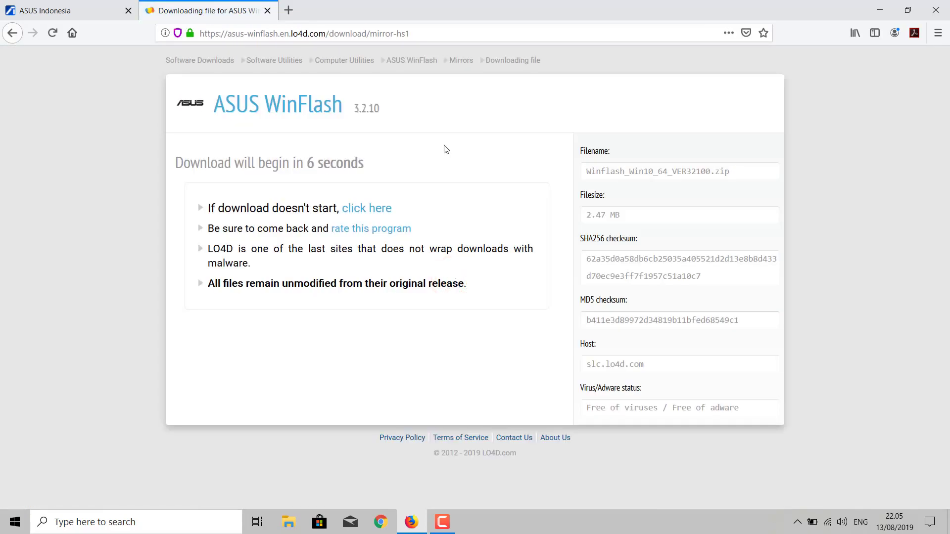
{"action": "left_click_drag", "start_coordinate": [252, 176], "coordinate": [420, 194]}
{"action": "left_click", "coordinate": [407, 158]}
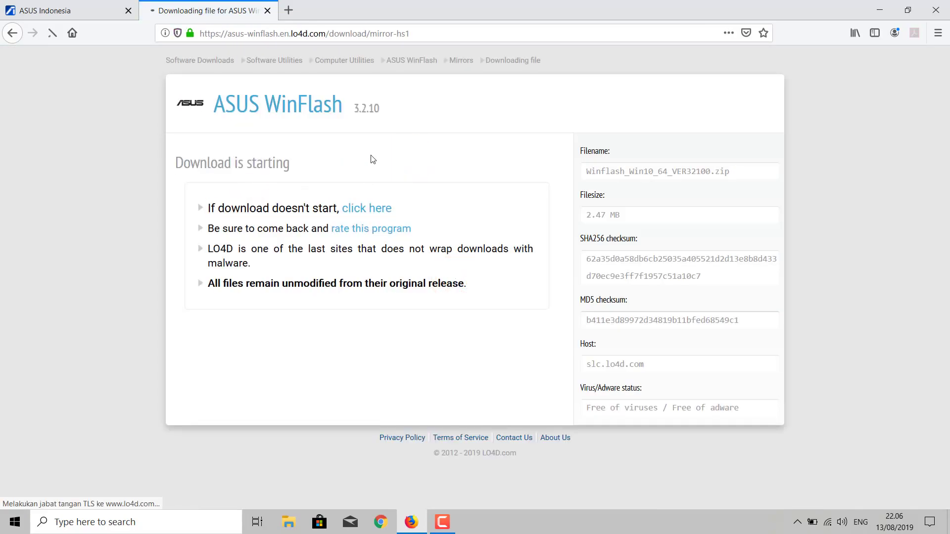
{"action": "left_click", "coordinate": [482, 313]}
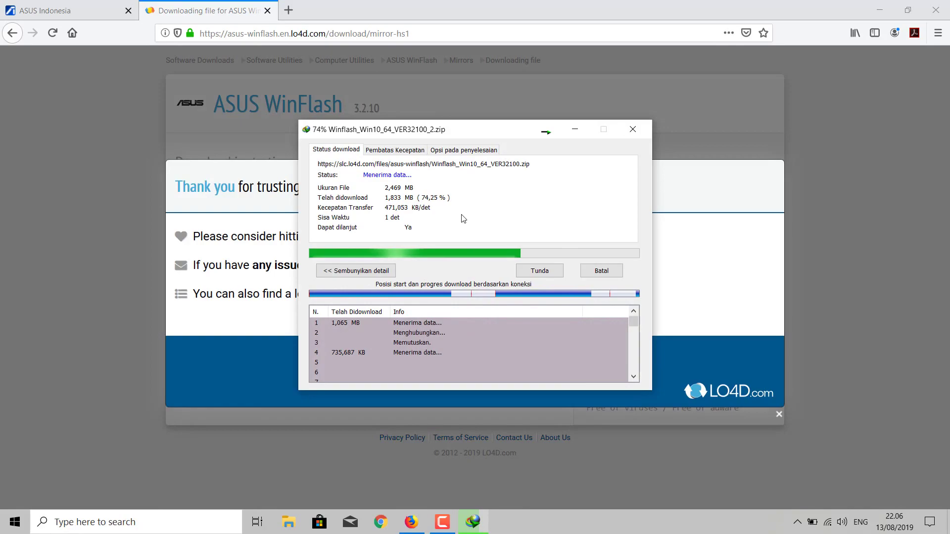
Open the downloaded WinFlash archive and run Setup.exe from it.
{"action": "left_click", "coordinate": [392, 297]}
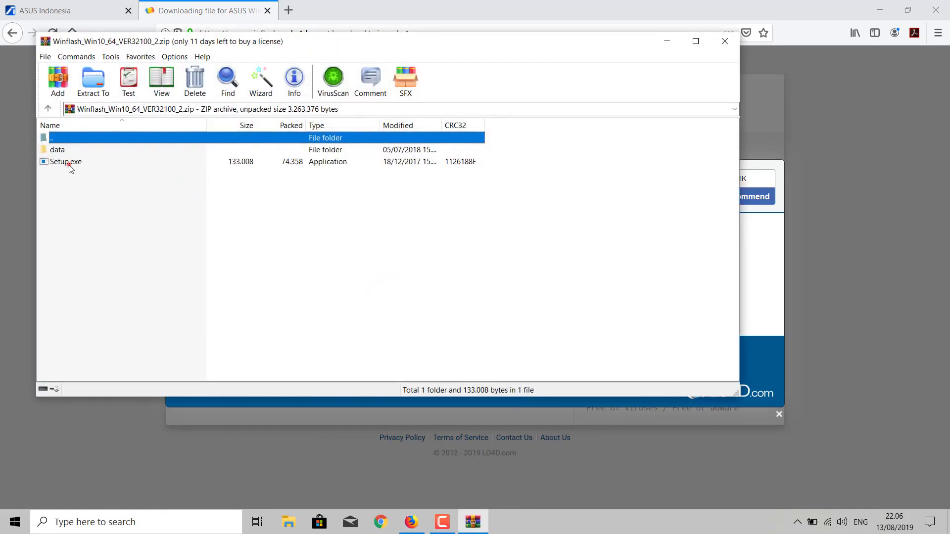
{"action": "left_click", "coordinate": [70, 163]}
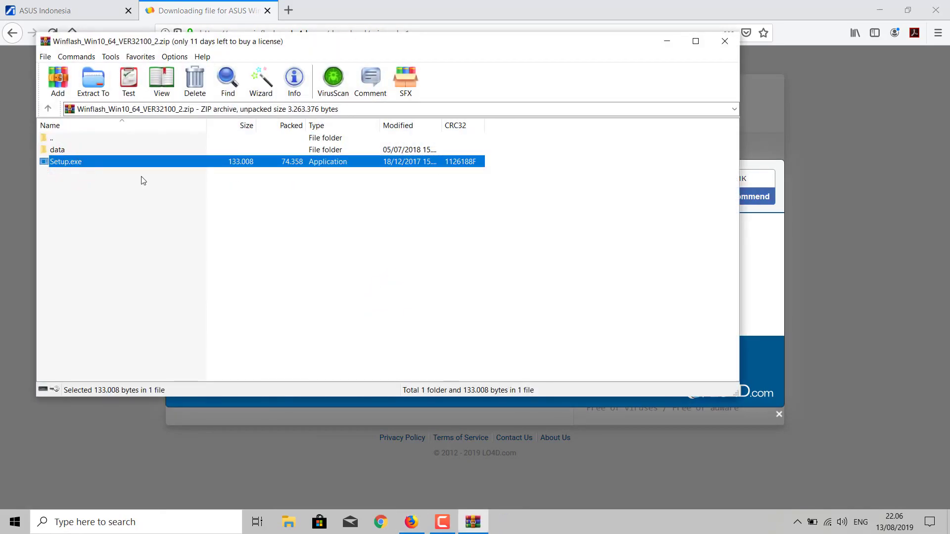
{"action": "key", "text": "Return"}
Install WinFlash with the license agreement accepted, and close the installer and the archive window.
{"action": "left_click", "coordinate": [597, 366]}
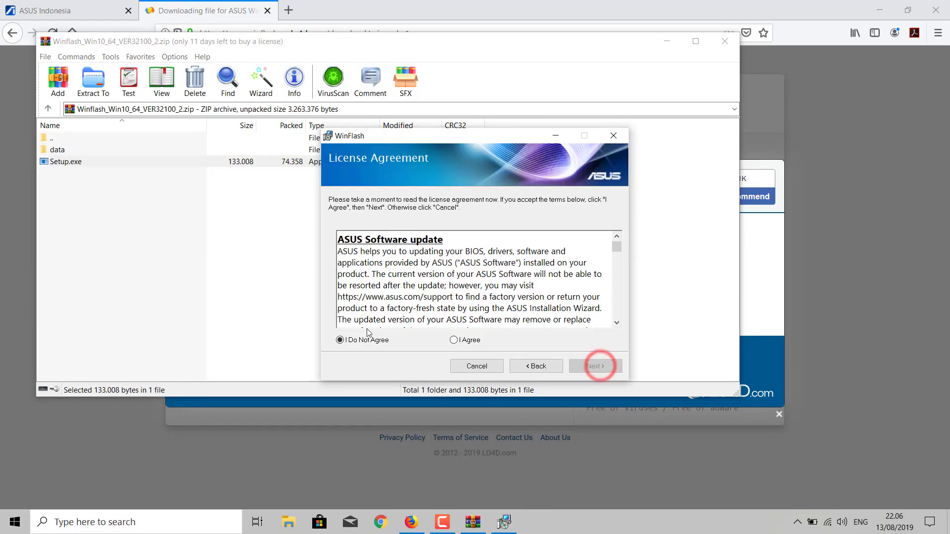
{"action": "left_click", "coordinate": [453, 340]}
{"action": "left_click", "coordinate": [596, 366]}
{"action": "left_click", "coordinate": [596, 366]}
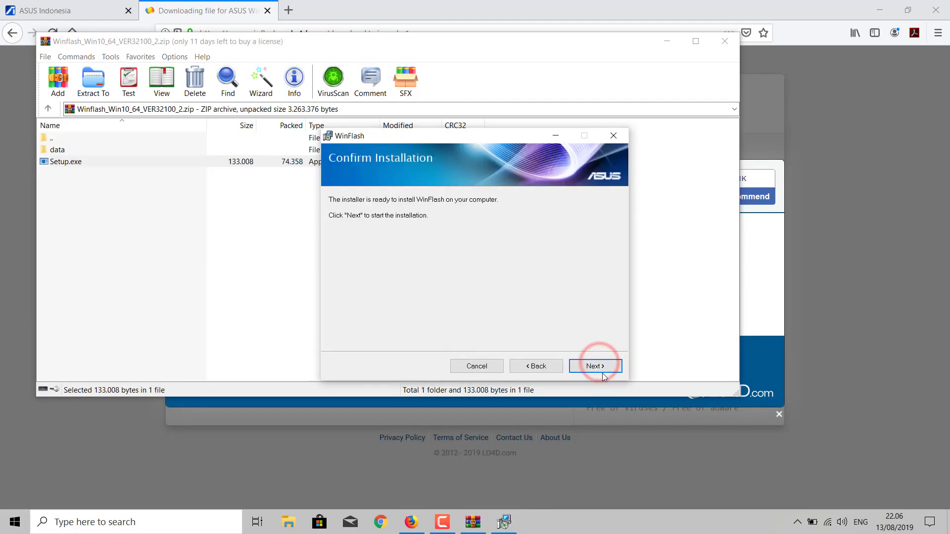
{"action": "left_click", "coordinate": [597, 366]}
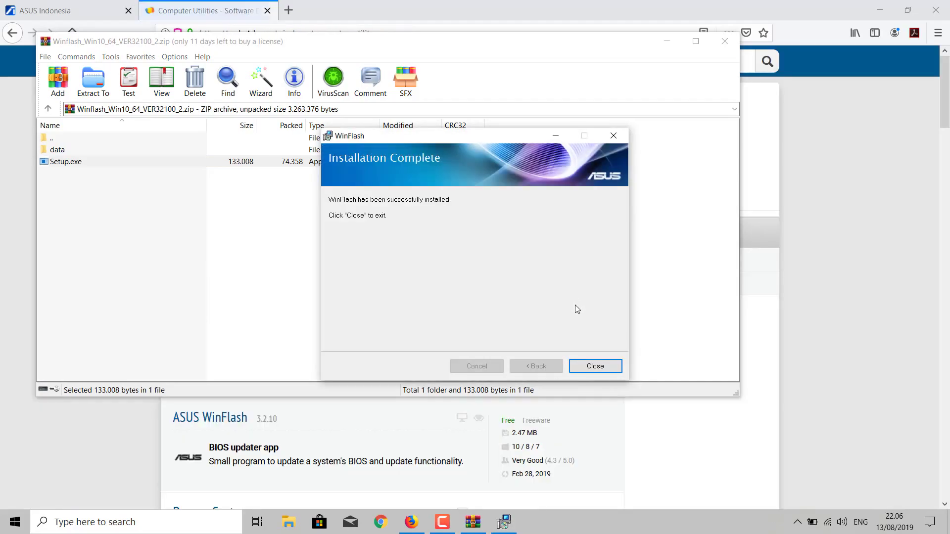
{"action": "left_click", "coordinate": [597, 366]}
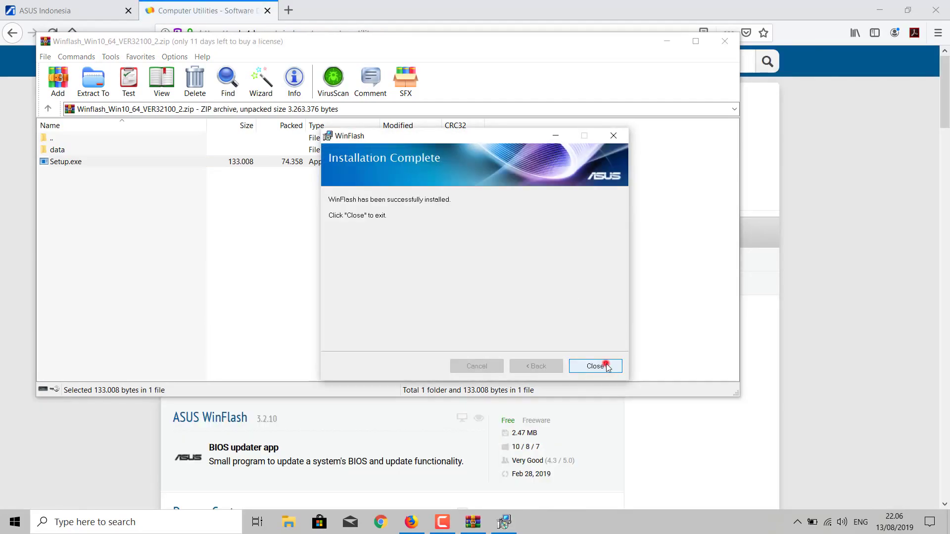
{"action": "left_click", "coordinate": [727, 41]}
Launch the newly installed WinFlash program.
{"action": "key", "text": "super"}
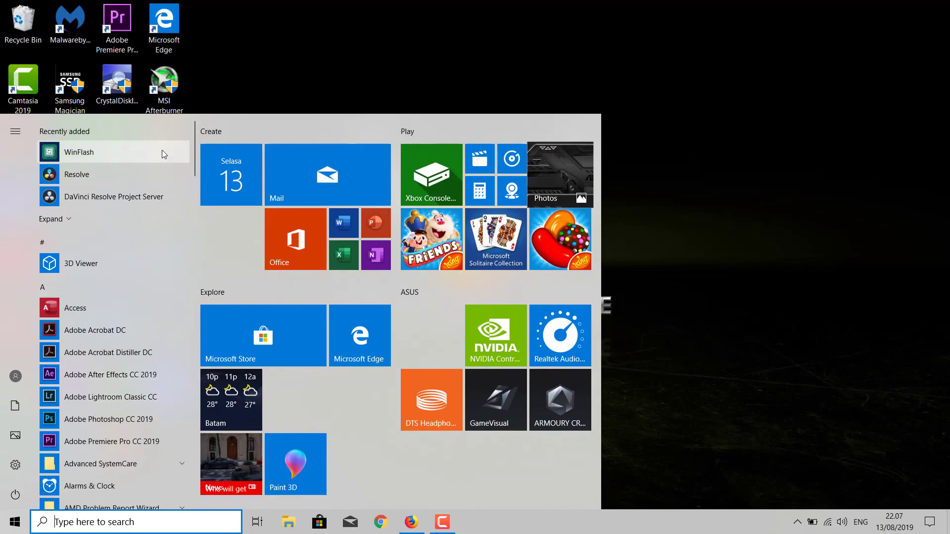
{"action": "key", "text": "super"}
{"action": "key", "text": "super"}
{"action": "key", "text": "super"}
{"action": "key", "text": "super"}
{"action": "key", "text": "super"}
{"action": "key", "text": "super"}
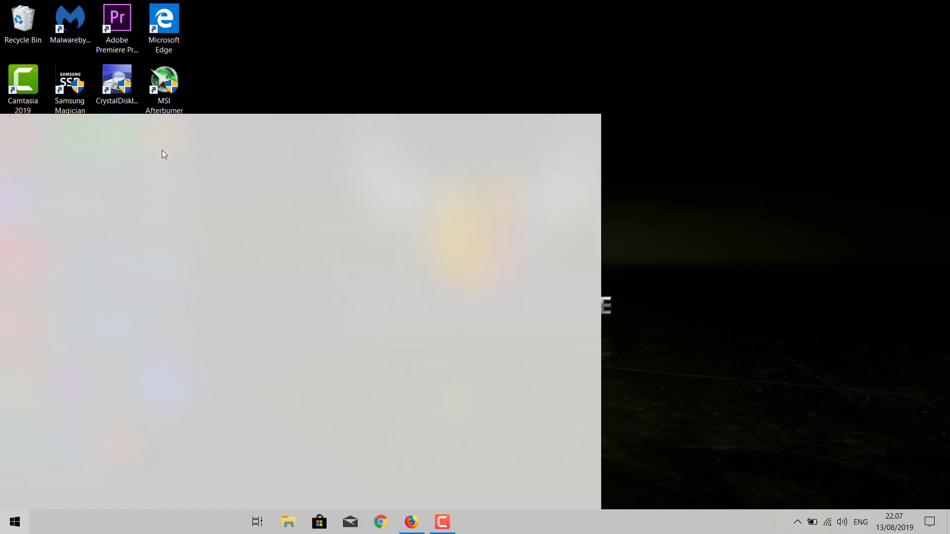
{"action": "left_click", "coordinate": [162, 151]}
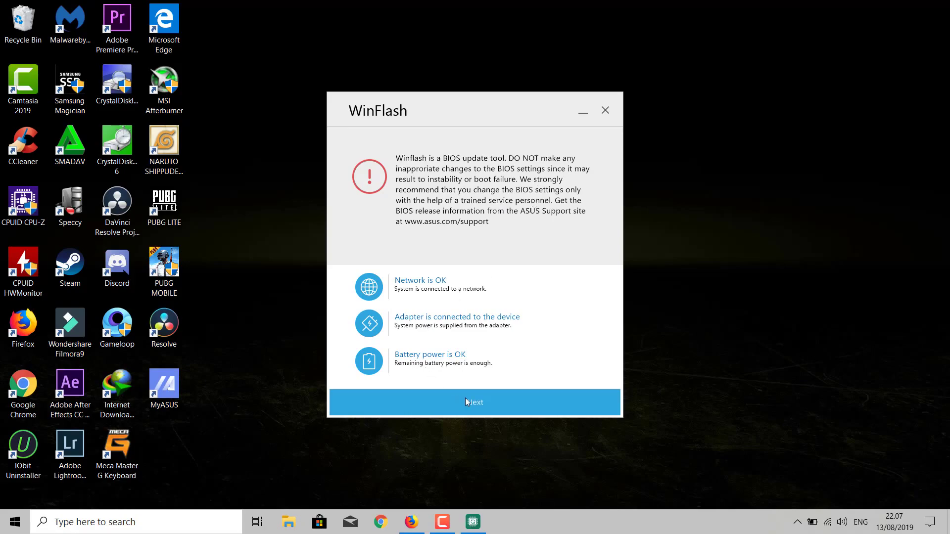
Continue past WinFlash's BIOS warning and system checks to get the BIOS update information.
{"action": "left_click_drag", "start_coordinate": [446, 101], "coordinate": [462, 67]}
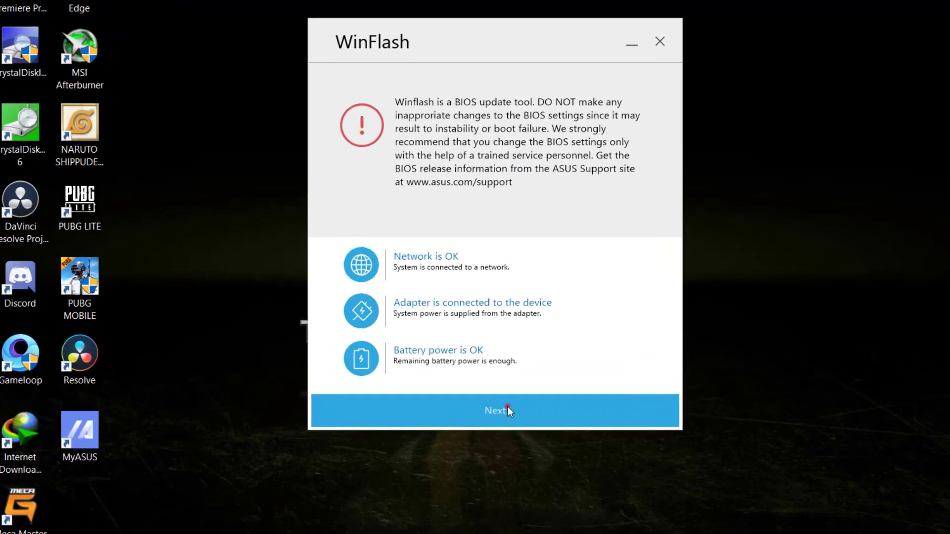
{"action": "left_click", "coordinate": [507, 409]}
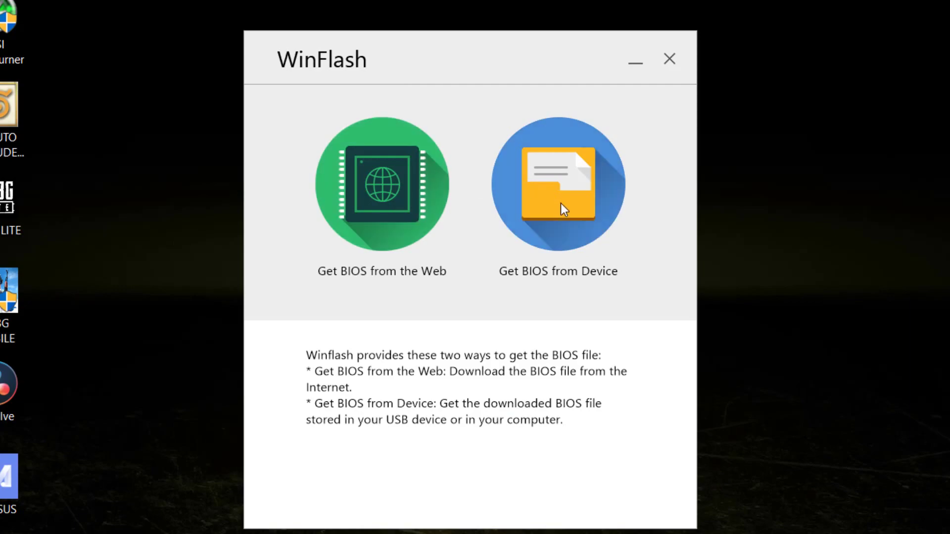
{"action": "mouse_move", "coordinate": [641, 145]}
{"action": "left_mouse_down"}
{"action": "mouse_move", "coordinate": [559, 93]}
{"action": "mouse_move", "coordinate": [659, 143]}
{"action": "left_mouse_up"}
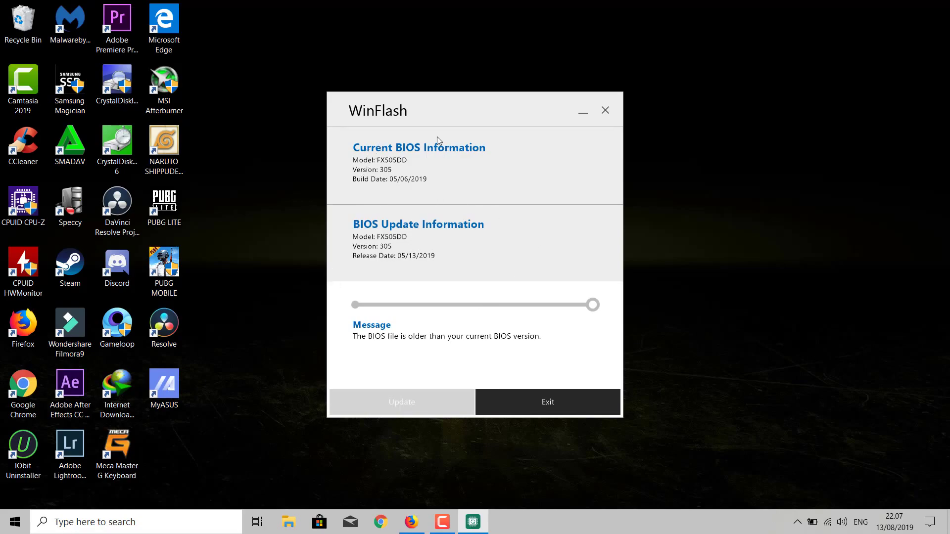
Compare the current BIOS information with the update's version and release date, and exit WinFlash.
{"action": "left_click_drag", "start_coordinate": [373, 235], "coordinate": [348, 227]}
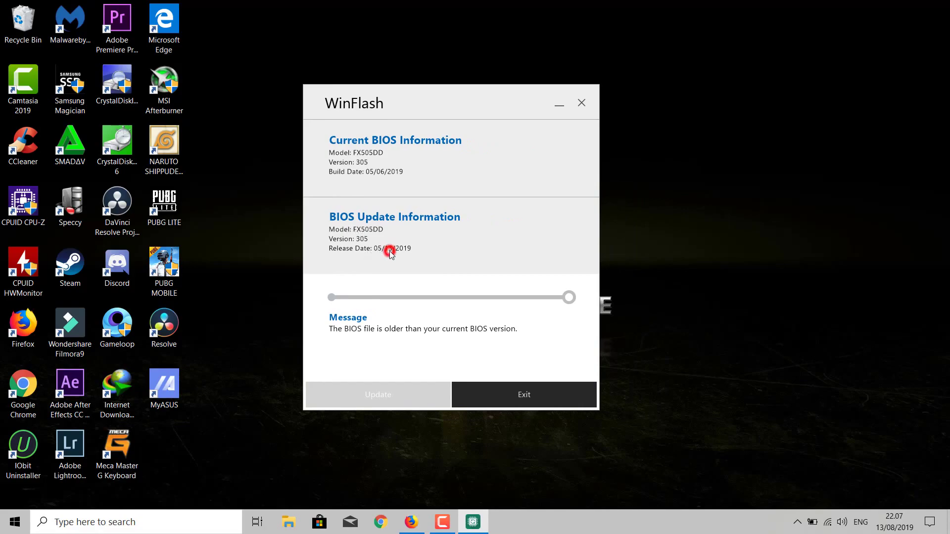
{"action": "left_click", "coordinate": [390, 253]}
{"action": "left_click_drag", "start_coordinate": [569, 297], "coordinate": [536, 310]}
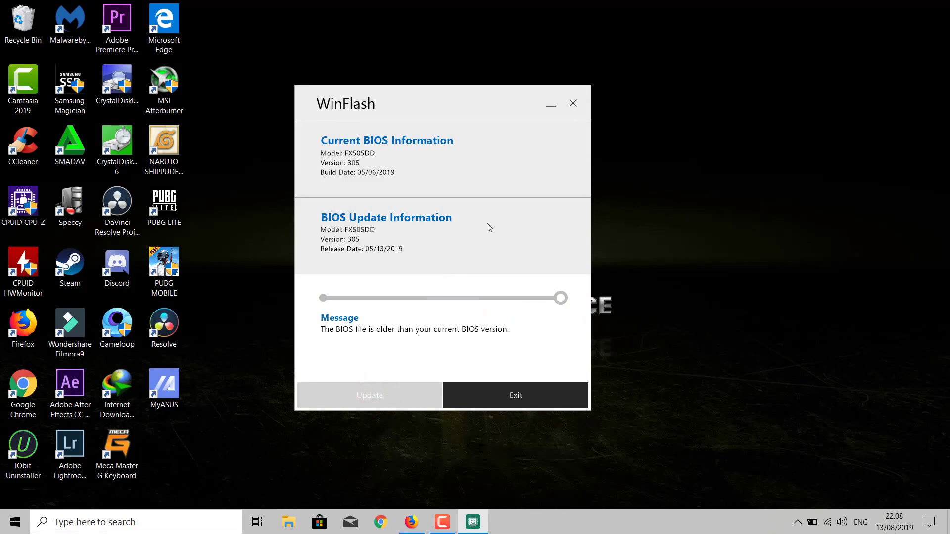
{"action": "left_click", "coordinate": [522, 391]}
{"action": "right_click", "coordinate": [418, 148]}
{"action": "left_click", "coordinate": [460, 207]}
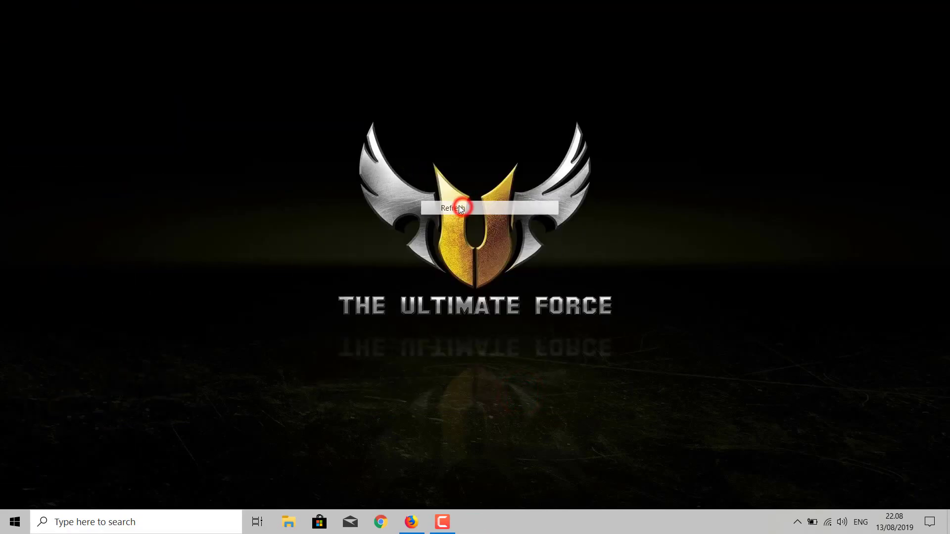
Switch to Firefox and search the ASUS Indonesia website for "asus fx505dd".
{"action": "left_click", "coordinate": [413, 520]}
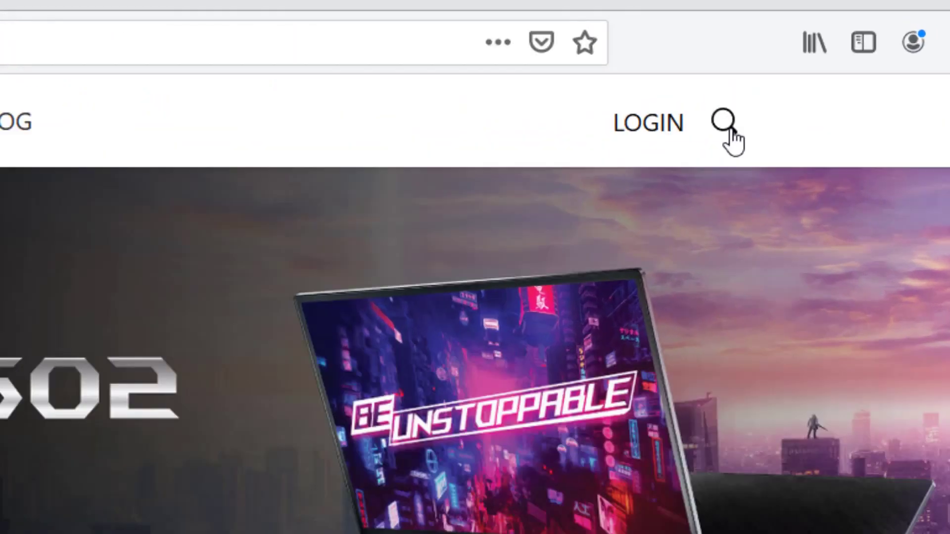
{"action": "left_click", "coordinate": [822, 68]}
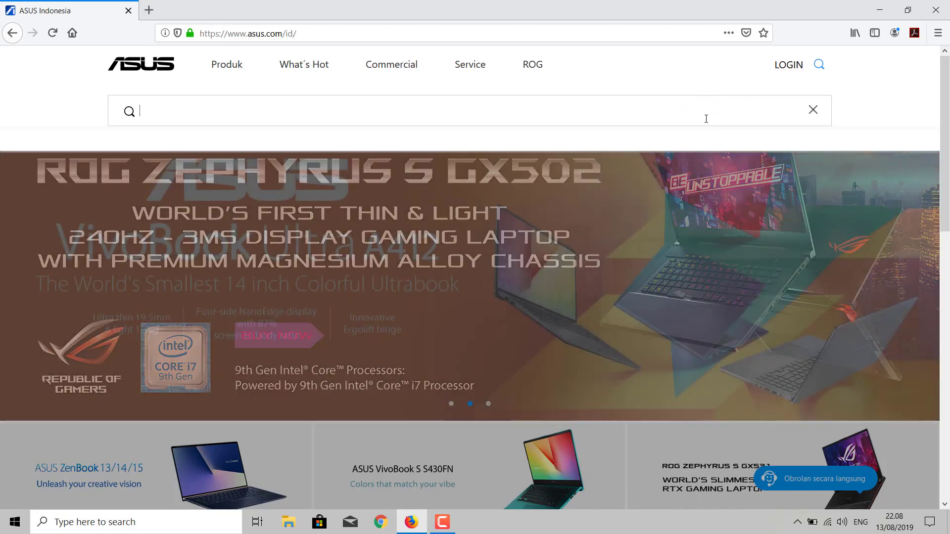
{"action": "type", "text": "asus f"}
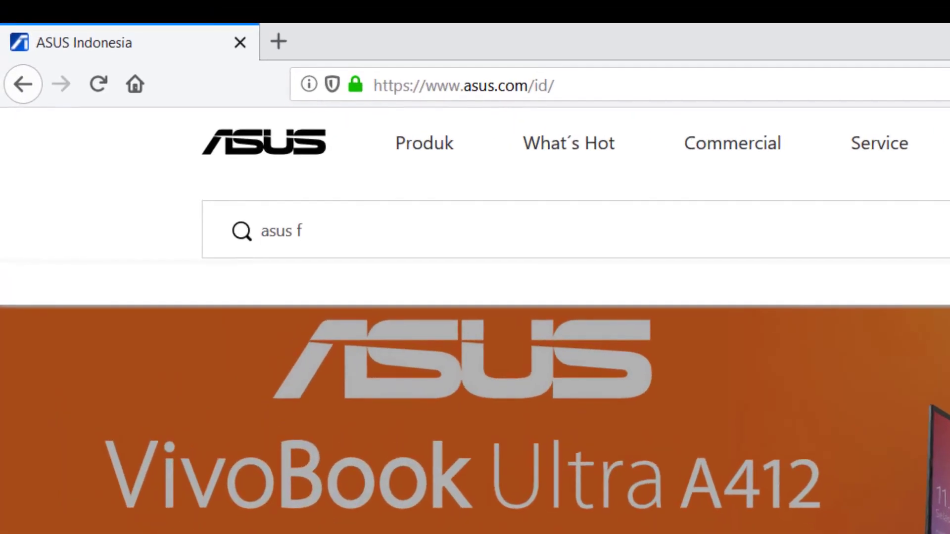
{"action": "type", "text": "xc"}
{"action": "key", "text": "BackSpace"}
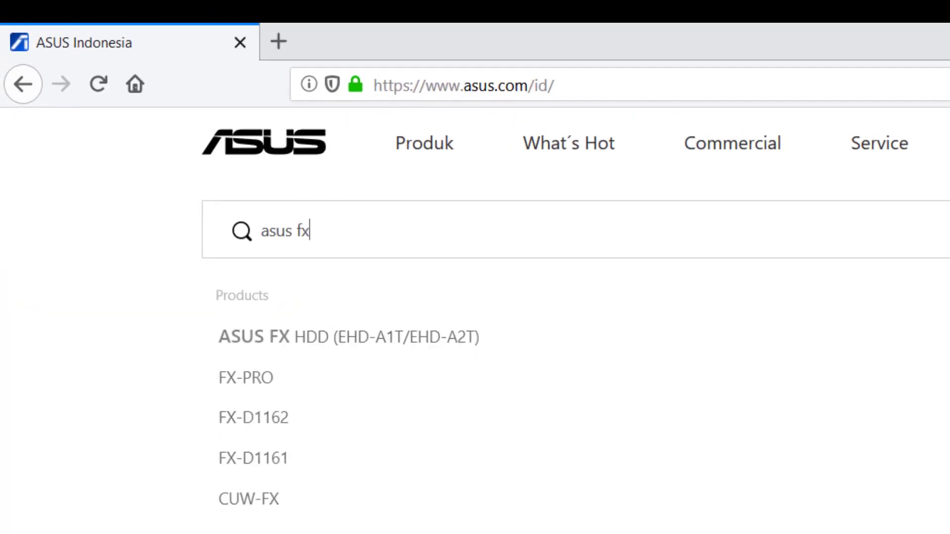
{"action": "type", "text": "505dd"}
{"action": "key", "text": "Return"}
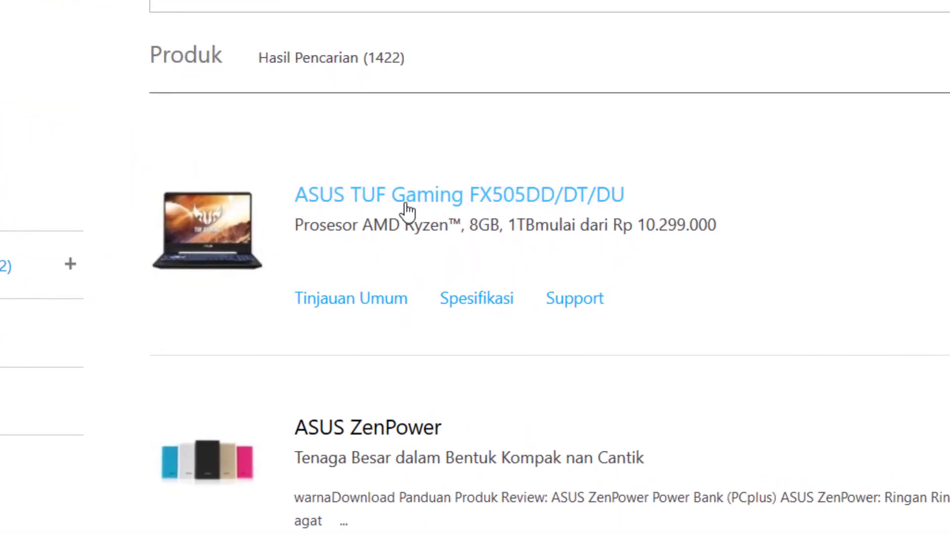
Open the support page of the ASUS TUF Gaming FX505DD/DT/DU and go to its BIOS & Firmware downloads.
{"action": "left_click", "coordinate": [570, 308]}
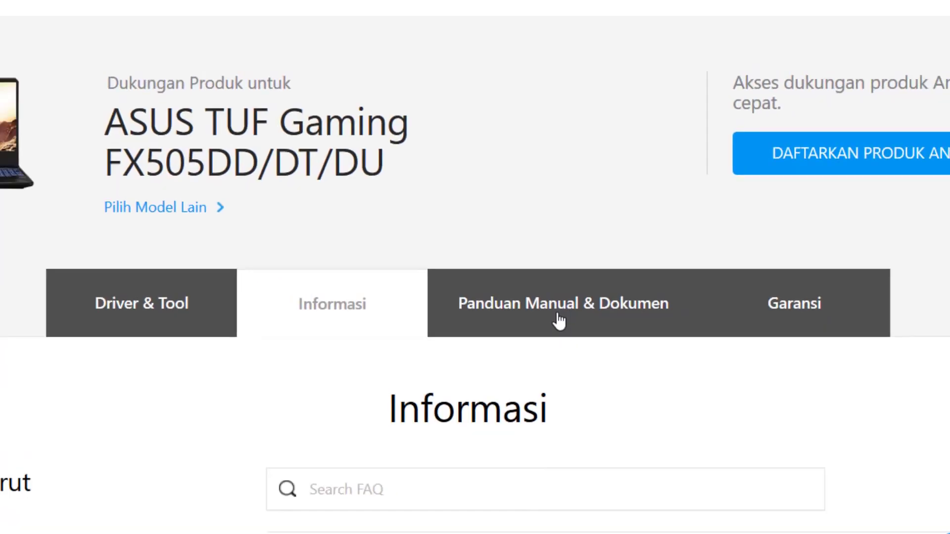
{"action": "scroll", "coordinate": [497, 218], "scroll_direction": "down", "scroll_amount": 3}
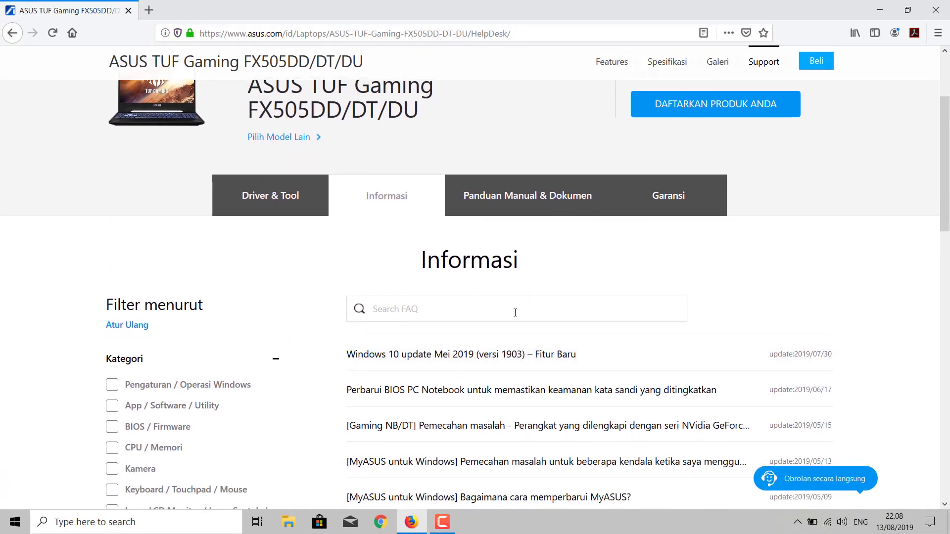
{"action": "left_click", "coordinate": [275, 201]}
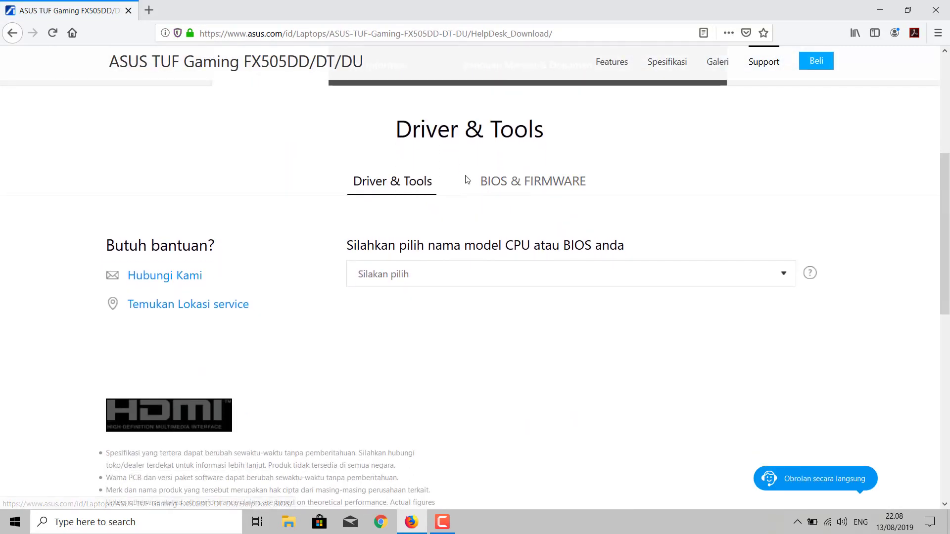
{"action": "left_click", "coordinate": [518, 189]}
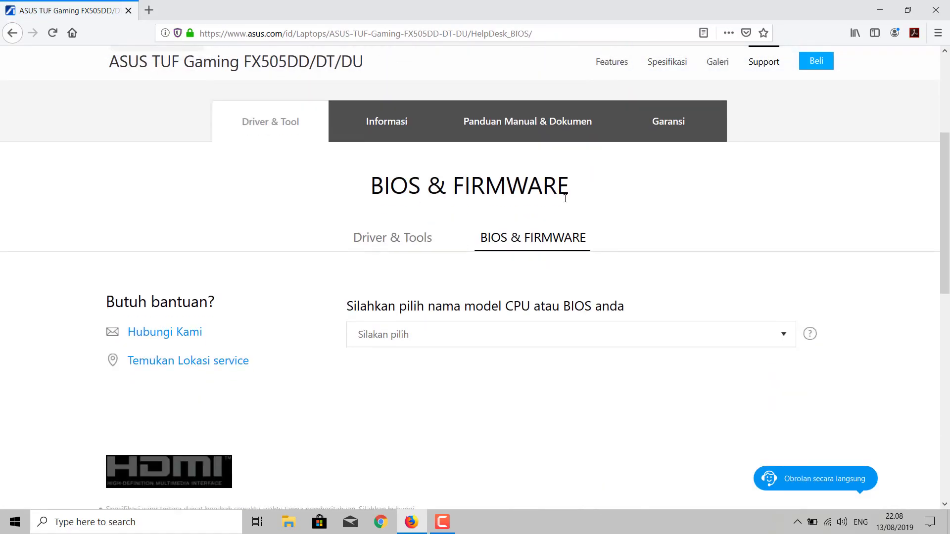
Choose FX505DD as the model and examine the version, date and description of the offered BIOS.
{"action": "left_click", "coordinate": [498, 278]}
{"action": "left_click", "coordinate": [396, 318]}
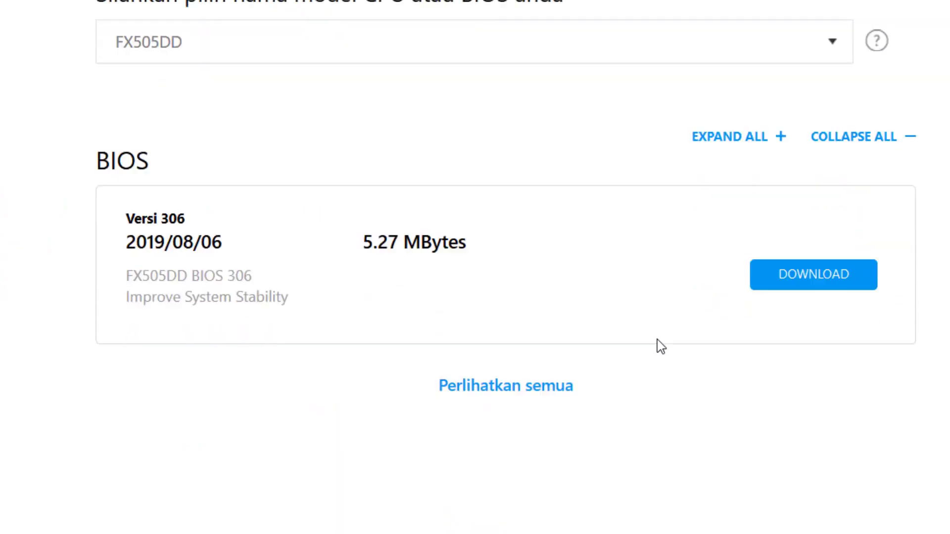
{"action": "scroll", "coordinate": [657, 340], "scroll_direction": "down", "scroll_amount": 1}
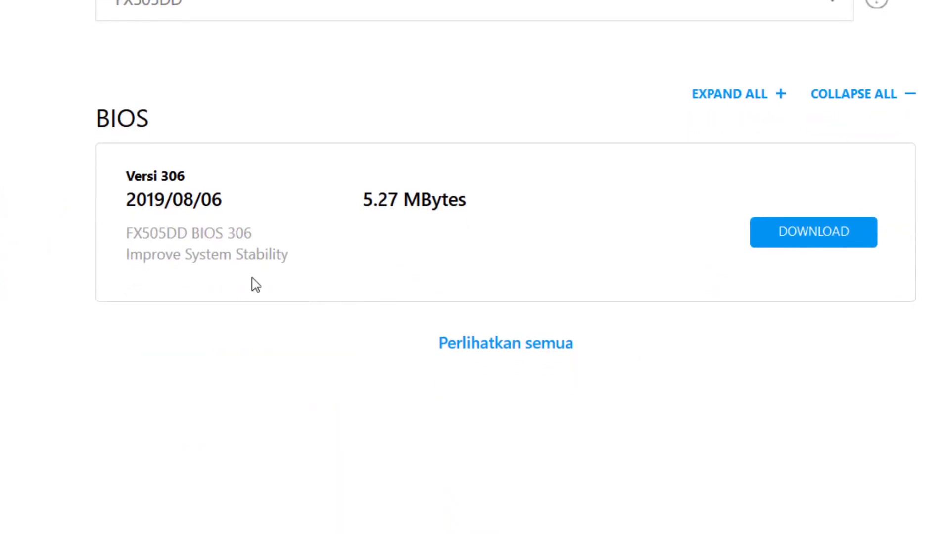
{"action": "left_click", "coordinate": [284, 261]}
{"action": "left_click", "coordinate": [196, 193]}
{"action": "left_click", "coordinate": [301, 277]}
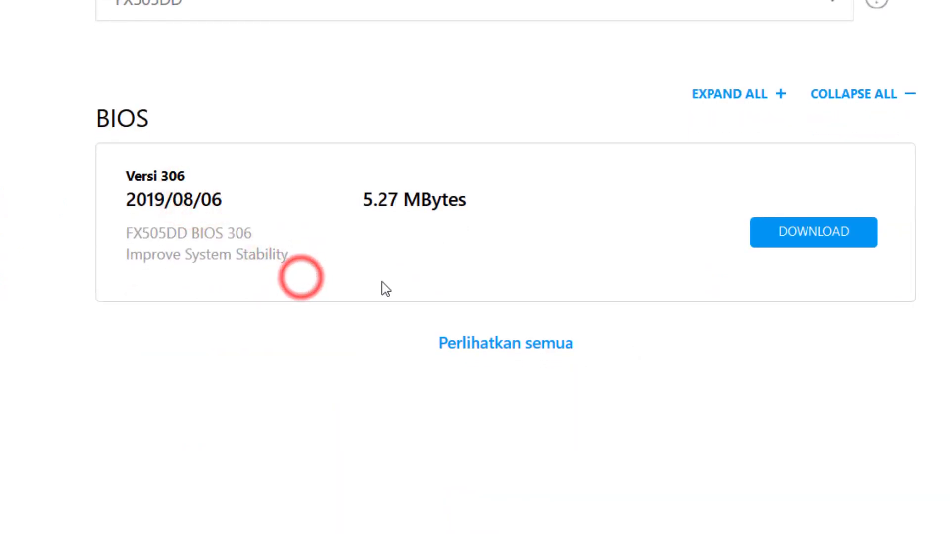
Show all BIOS releases and download version 306 as FX505DDAS306.zip to the Compressed downloads folder.
{"action": "left_click", "coordinate": [482, 344]}
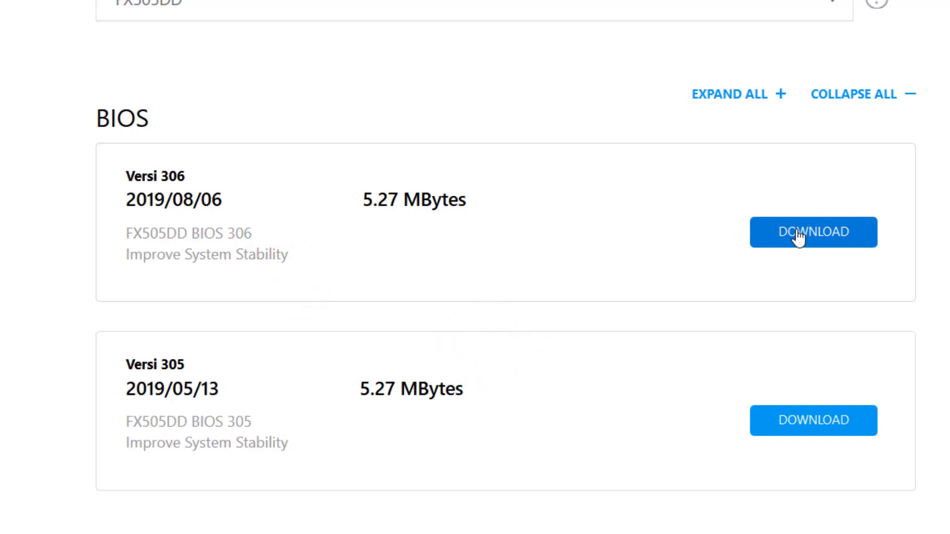
{"action": "left_click", "coordinate": [798, 238]}
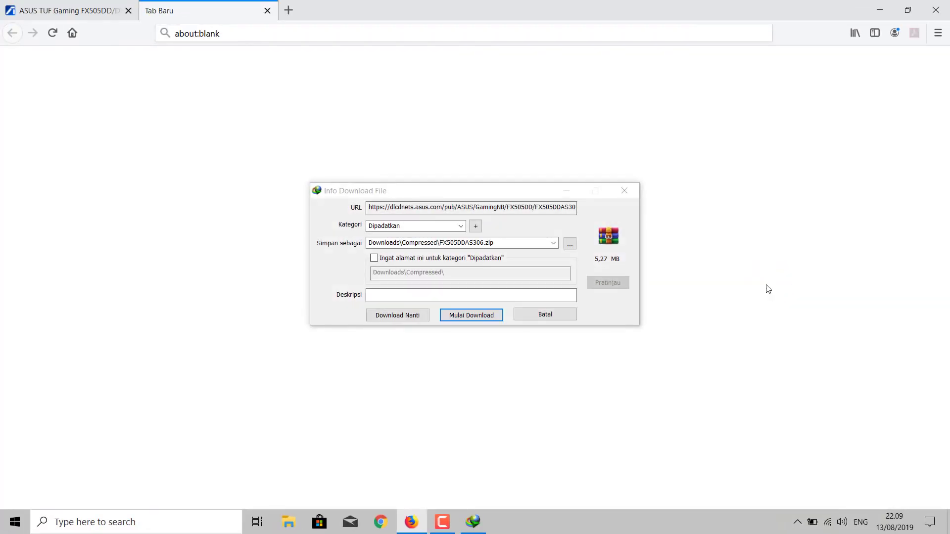
{"action": "left_click", "coordinate": [478, 318]}
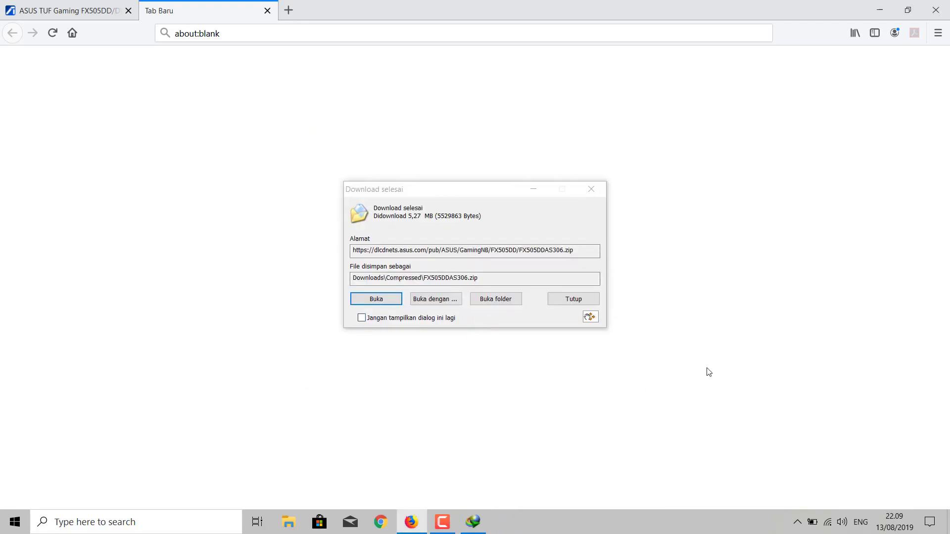
Open the download folder, extract the FX505DDAS306 archive into a folder of the same name and open that folder.
{"action": "left_click", "coordinate": [500, 299]}
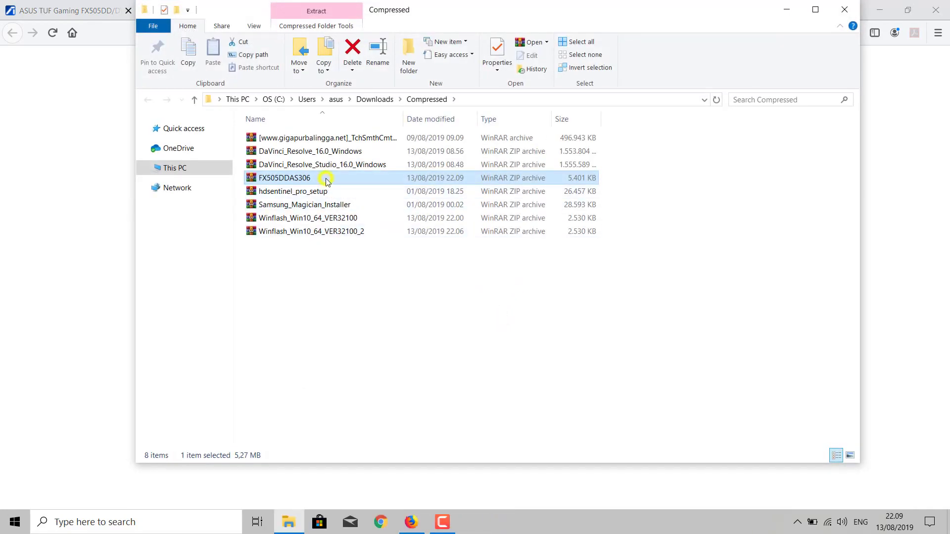
{"action": "right_click", "coordinate": [327, 179]}
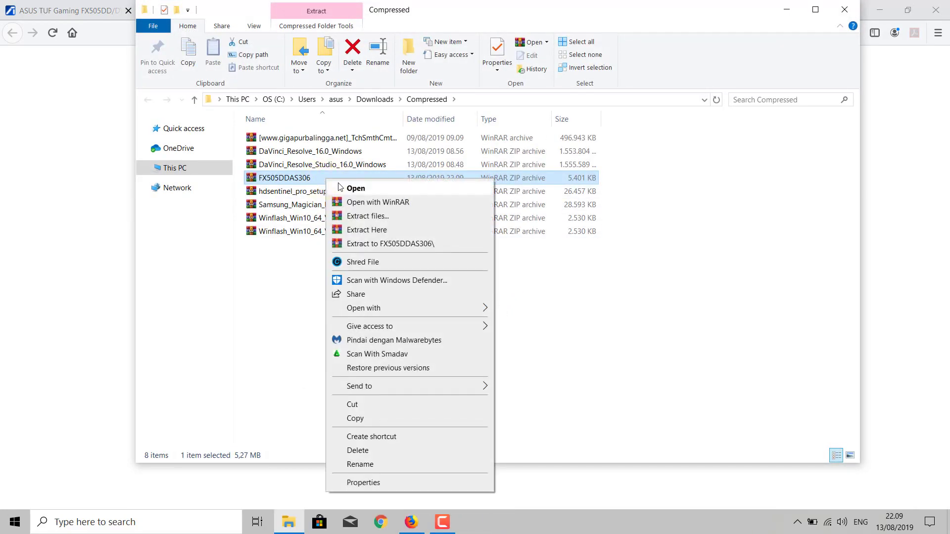
{"action": "left_click", "coordinate": [419, 243]}
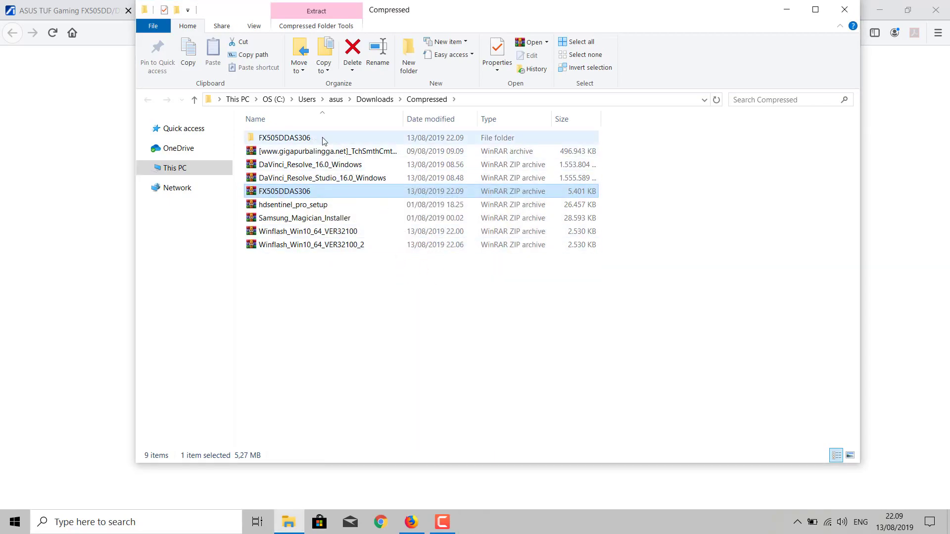
{"action": "double_click", "coordinate": [322, 138]}
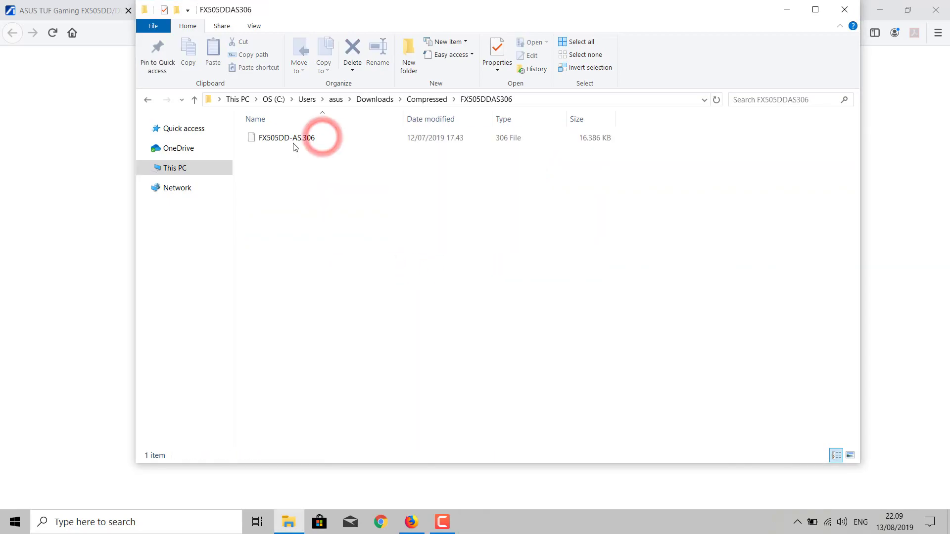
Switch back to the ASUS support page in Firefox and examine the details of BIOS version 306.
{"action": "left_click", "coordinate": [787, 10]}
{"action": "left_click", "coordinate": [94, 10]}
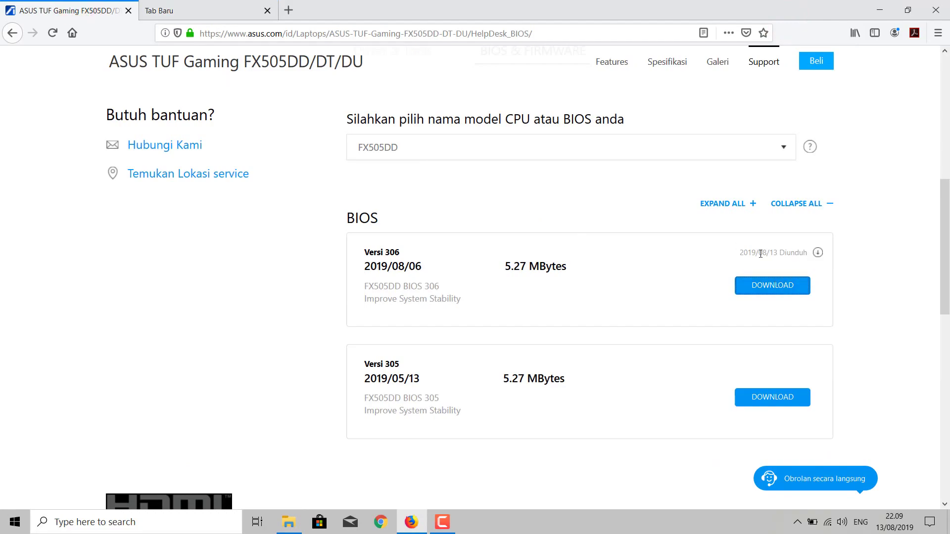
{"action": "left_click_drag", "start_coordinate": [355, 285], "coordinate": [471, 316]}
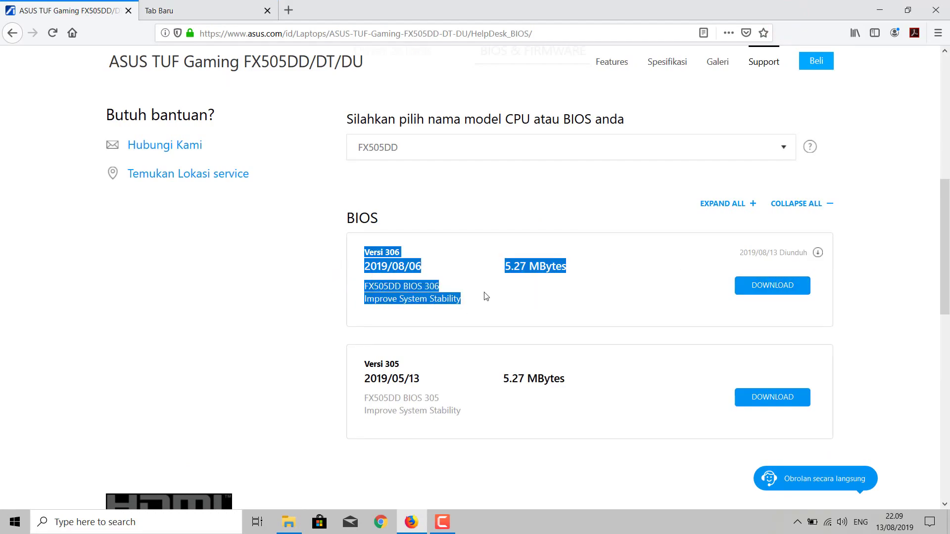
{"action": "left_click", "coordinate": [493, 207]}
Open MyASUS and show the drivers and tools (Driver & Alat Bantu) in its software update section.
{"action": "left_click", "coordinate": [495, 252]}
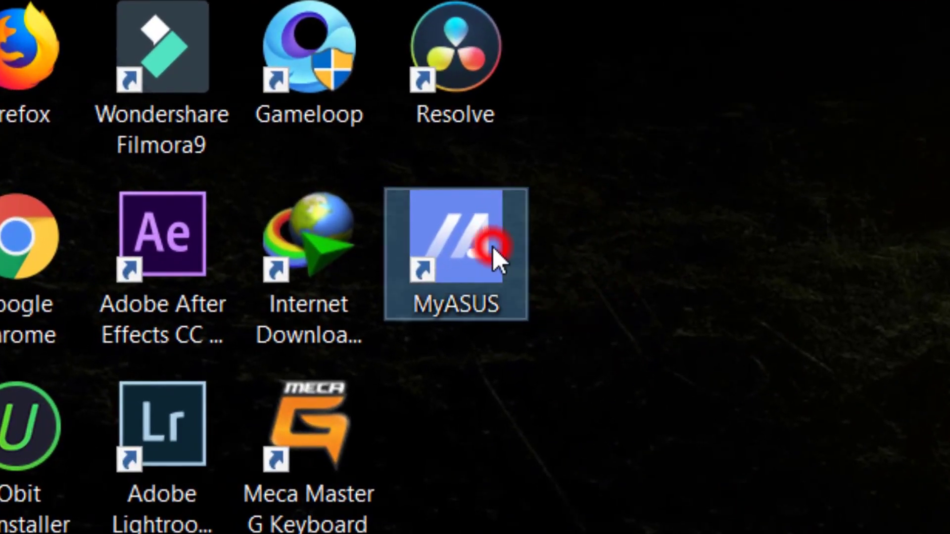
{"action": "double_click", "coordinate": [493, 248]}
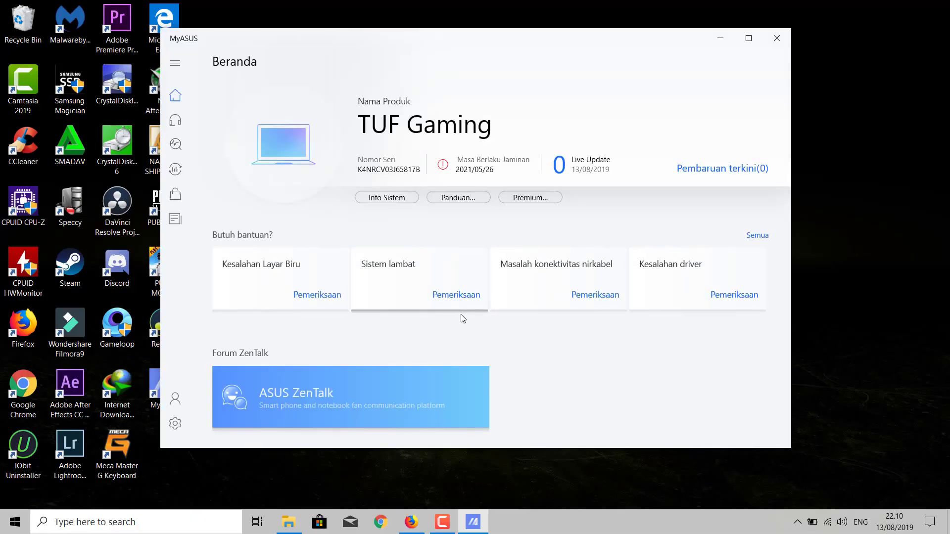
{"action": "left_click", "coordinate": [178, 66]}
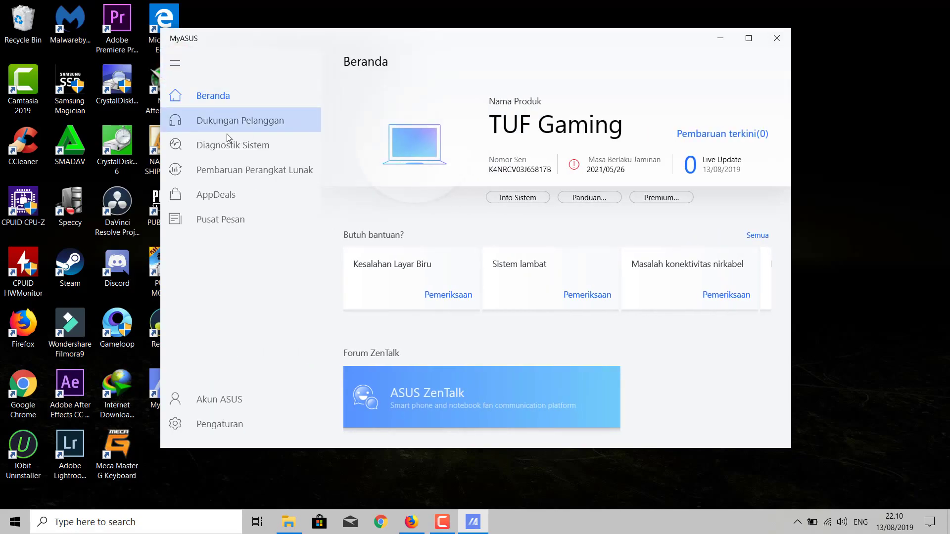
{"action": "left_click", "coordinate": [249, 169]}
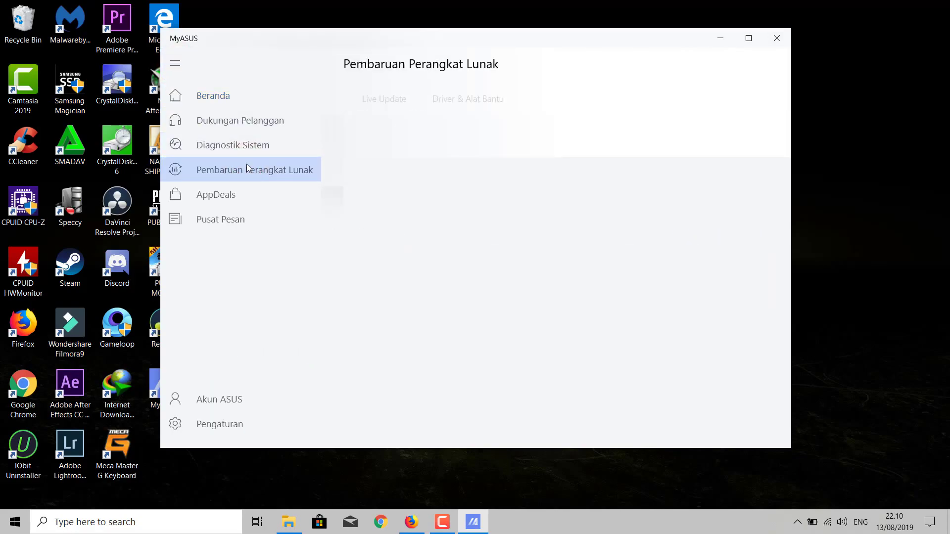
{"action": "left_click", "coordinate": [470, 105]}
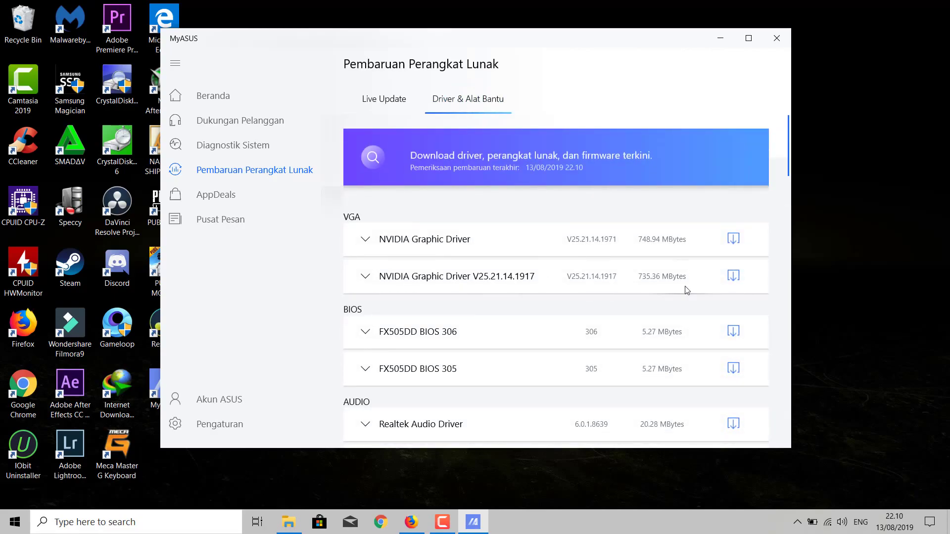
Download FX505DD BIOS 306 to the Downloads folder as "FX505DD BIOS 306" and close MyASUS.
{"action": "scroll", "coordinate": [515, 278], "scroll_direction": "down", "scroll_amount": 1}
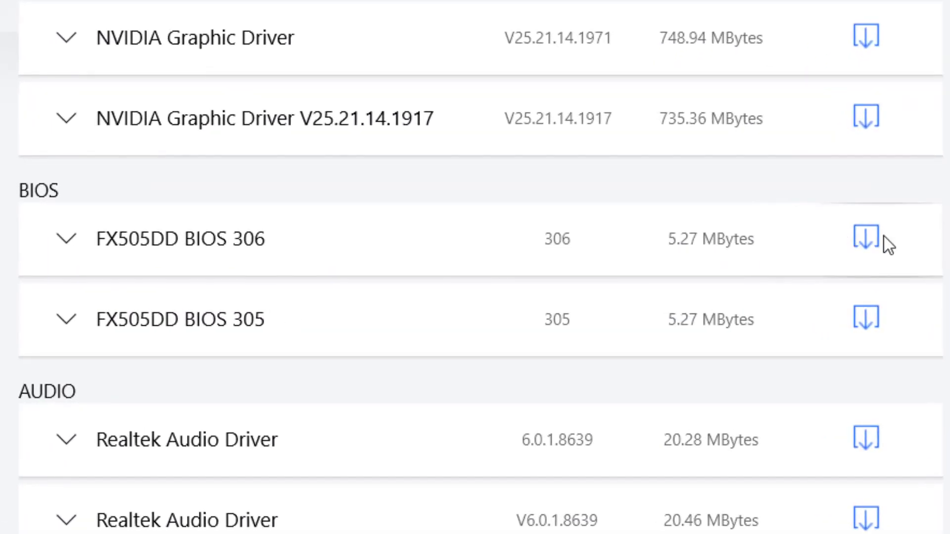
{"action": "left_click", "coordinate": [865, 249]}
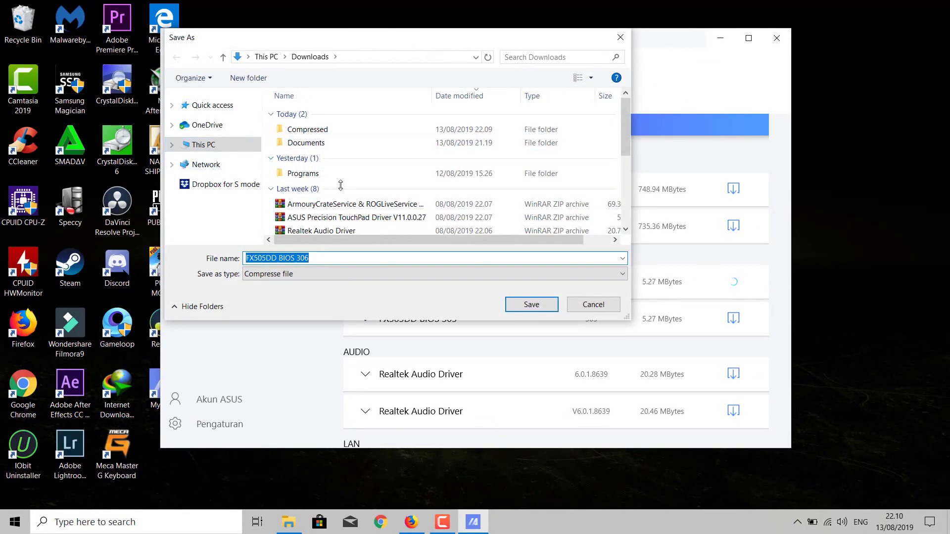
{"action": "left_click", "coordinate": [518, 303]}
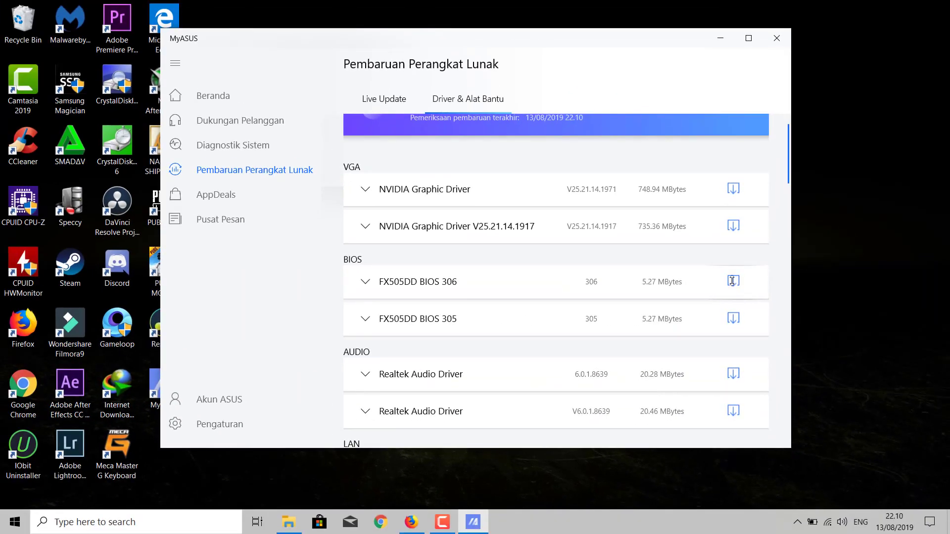
{"action": "left_click", "coordinate": [776, 42]}
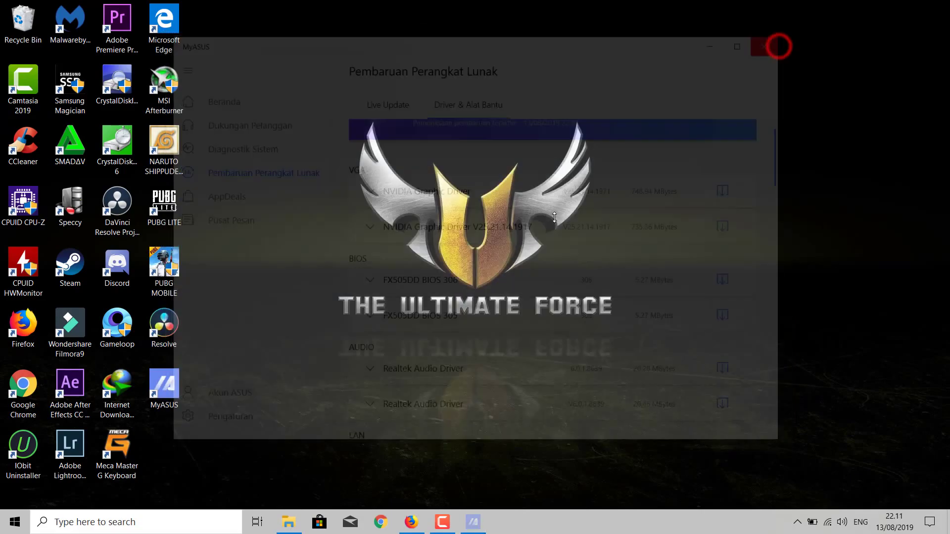
Start WinFlash, continue past its warning page and choose to get the BIOS from the device.
{"action": "key", "text": "super"}
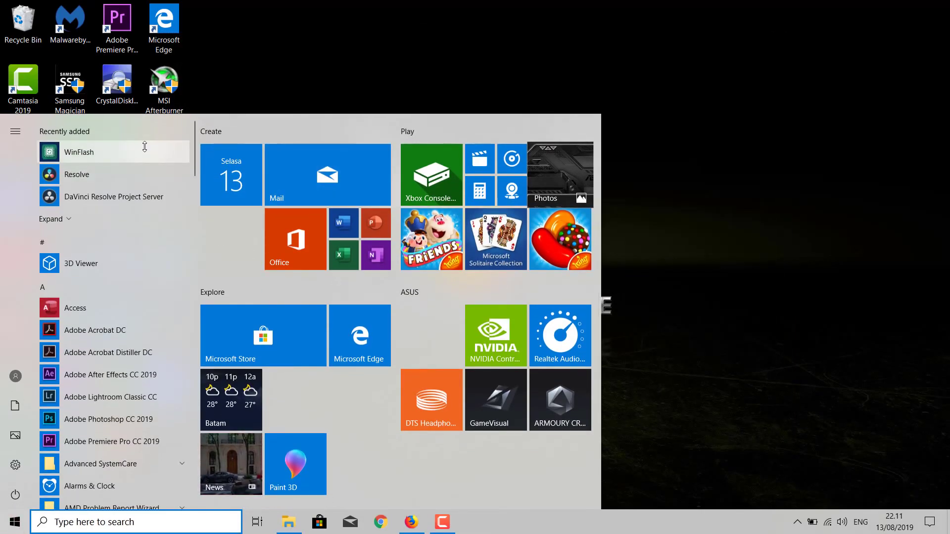
{"action": "left_click", "coordinate": [145, 147]}
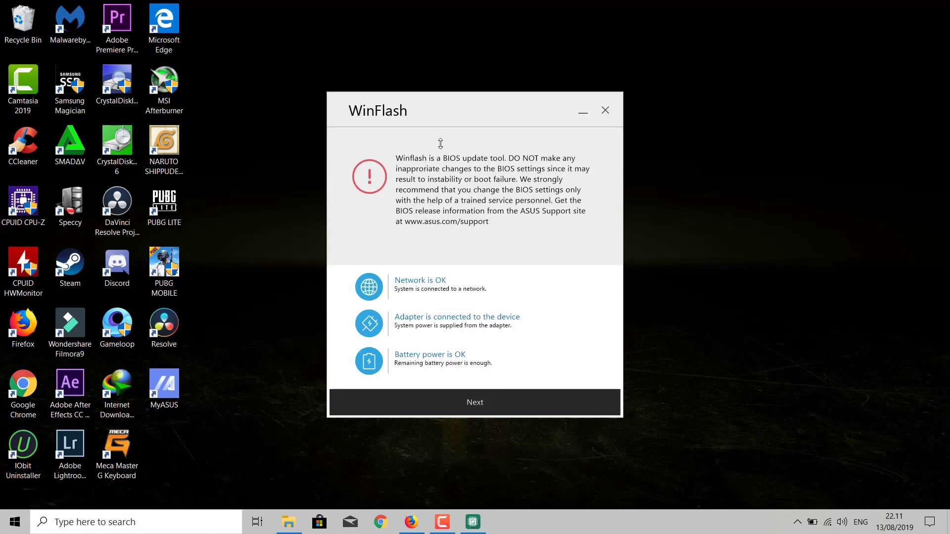
{"action": "left_click", "coordinate": [534, 398]}
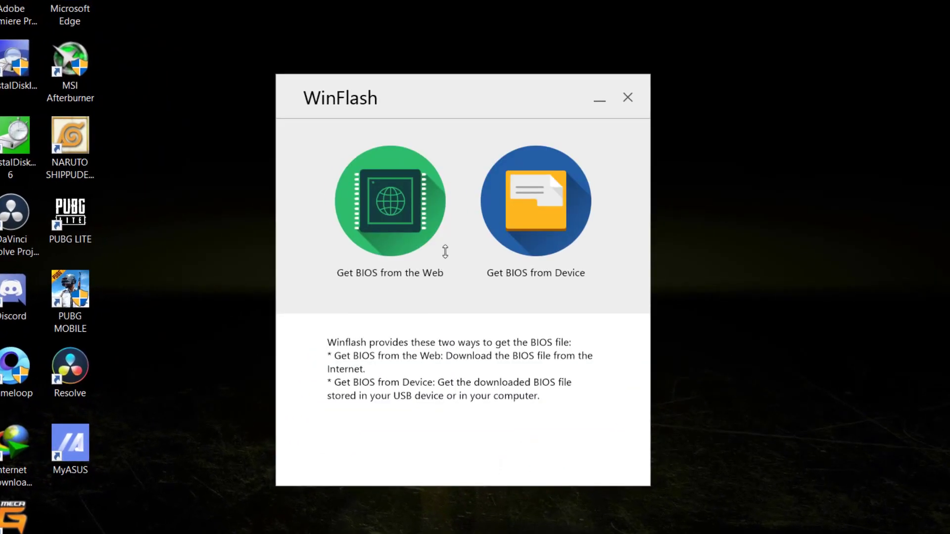
{"action": "left_click", "coordinate": [535, 210]}
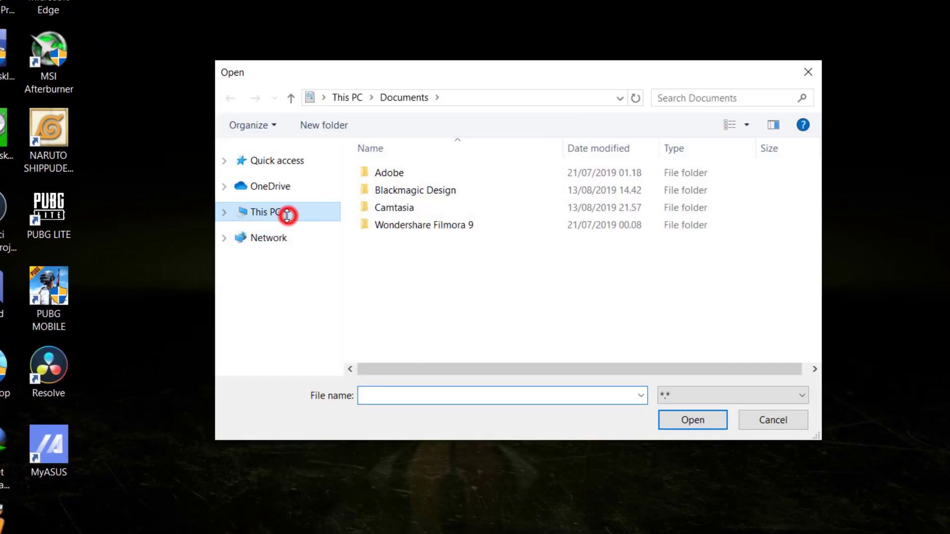
Load the BIOS file FX505DD-AS.306 from the FX505DDAS306 folder inside Downloads\Compressed.
{"action": "left_click", "coordinate": [287, 214]}
{"action": "double_click", "coordinate": [645, 233]}
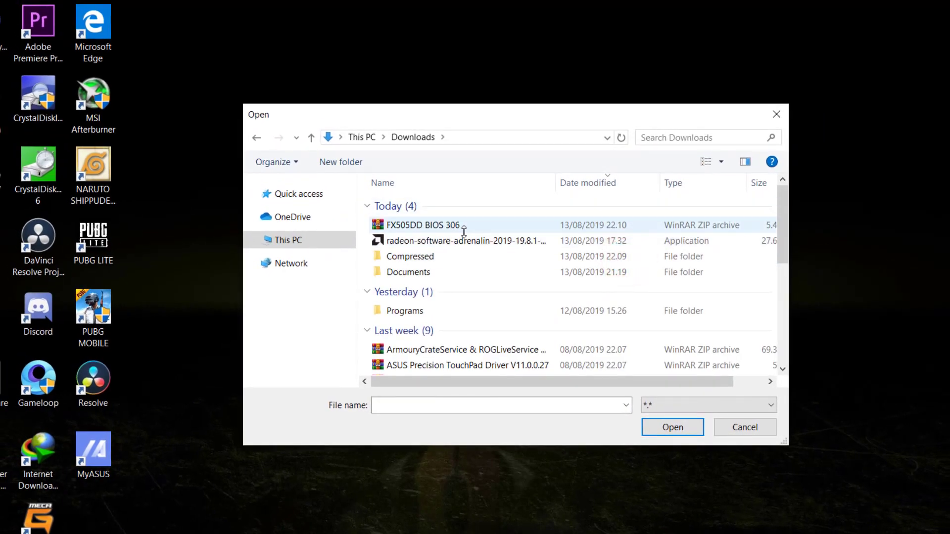
{"action": "double_click", "coordinate": [444, 257]}
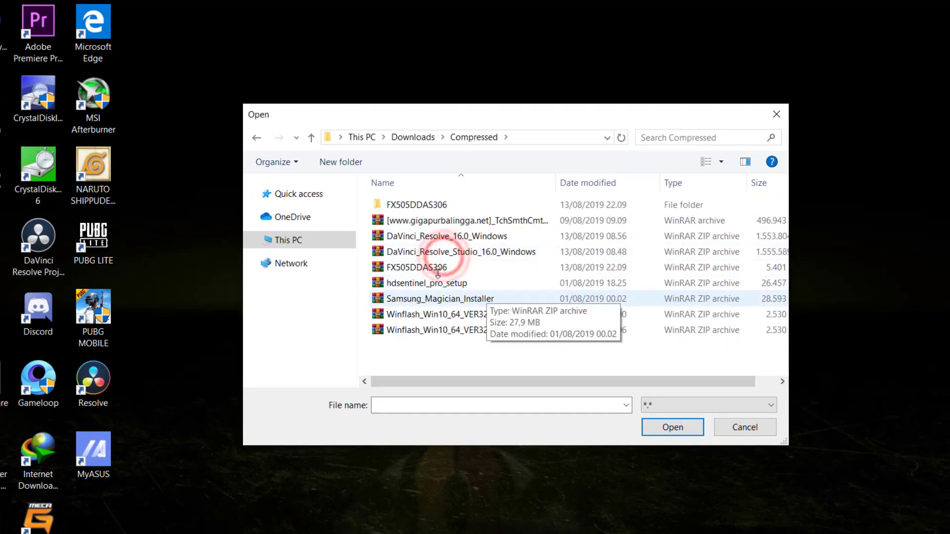
{"action": "double_click", "coordinate": [426, 204]}
{"action": "left_click", "coordinate": [480, 211]}
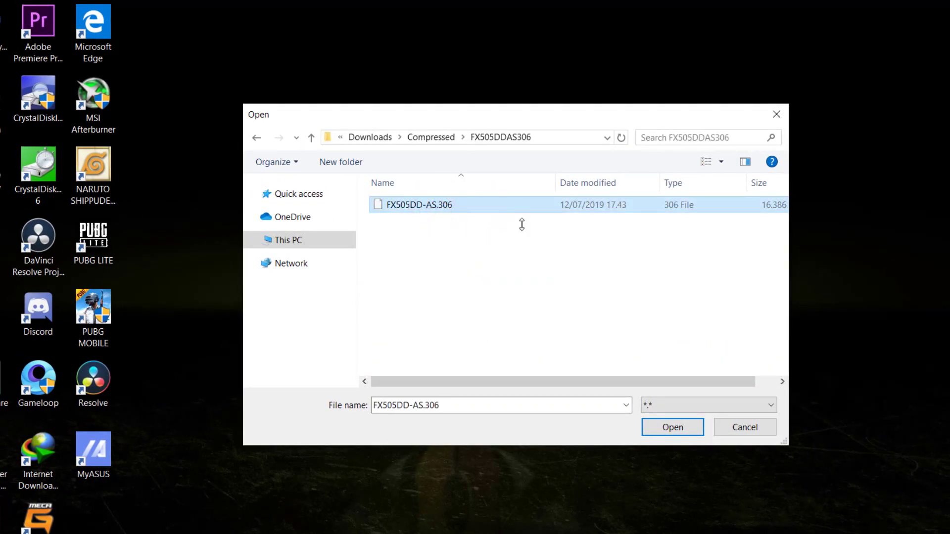
{"action": "left_click", "coordinate": [673, 428]}
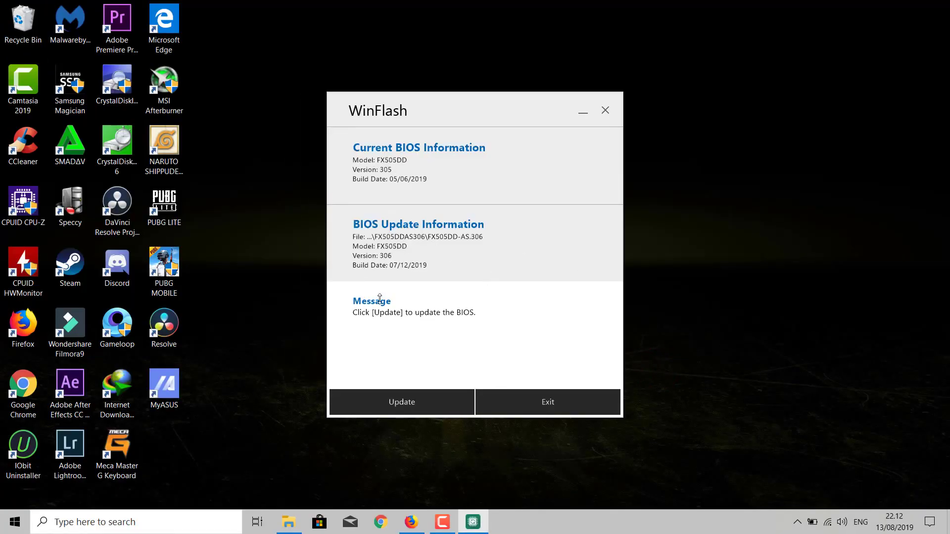
Start the update to BIOS version 306 and exit WinFlash to reboot the system and continue the update.
{"action": "left_click", "coordinate": [425, 405]}
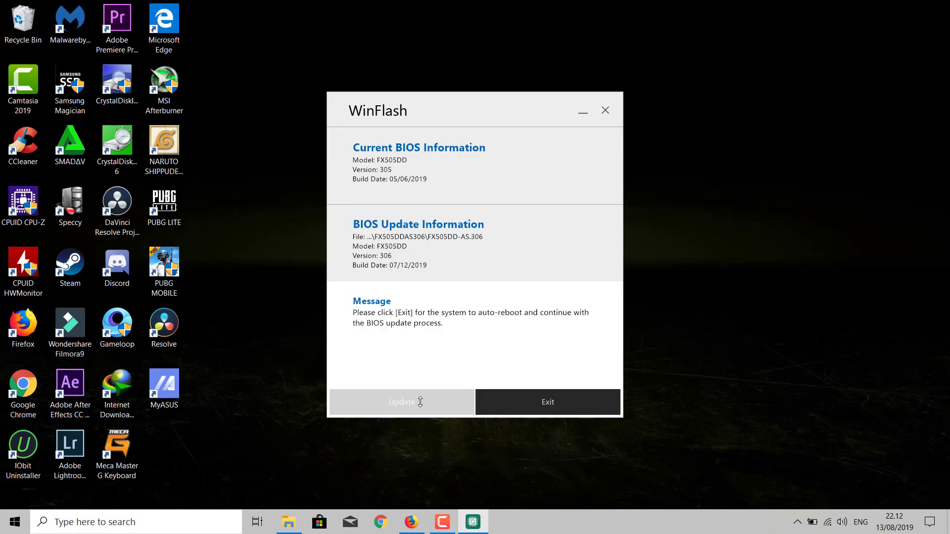
{"action": "left_click", "coordinate": [548, 402]}
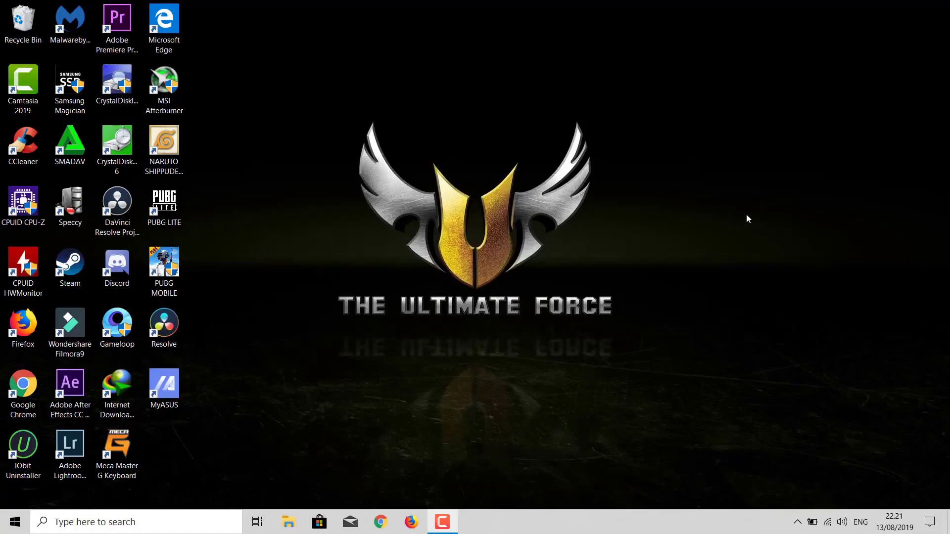
Search Windows for "SYSTEM", open System Information and check the BIOS version and date.
{"action": "left_click", "coordinate": [15, 523]}
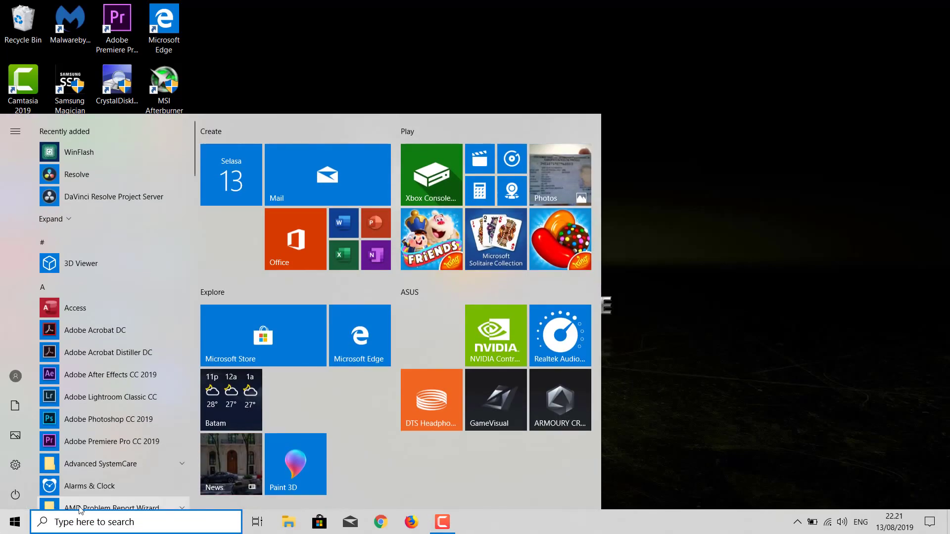
{"action": "type", "text": "SYSTEM"}
{"action": "left_click", "coordinate": [127, 180]}
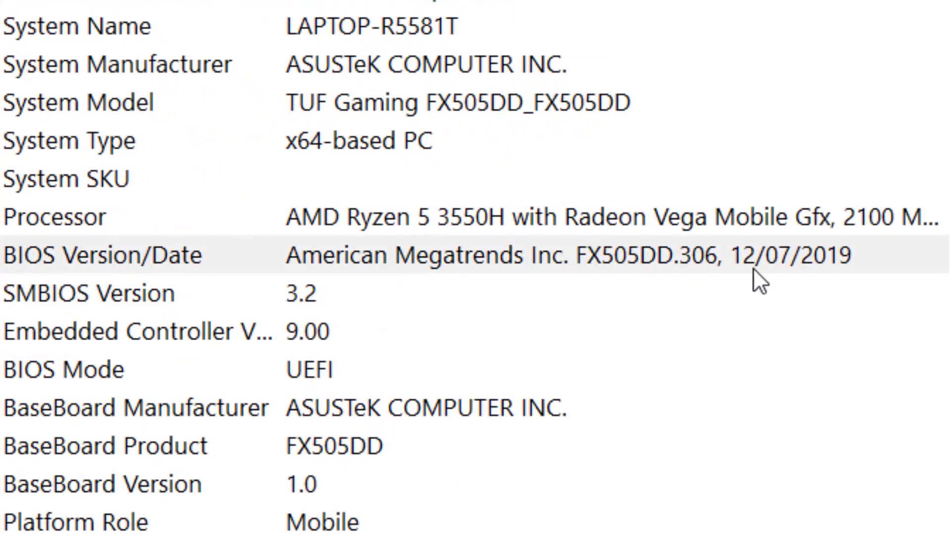
Run DXDIAG to check the installed BIOS version, and close both the DirectX Diagnostic Tool and System Information.
{"action": "key", "text": "super"}
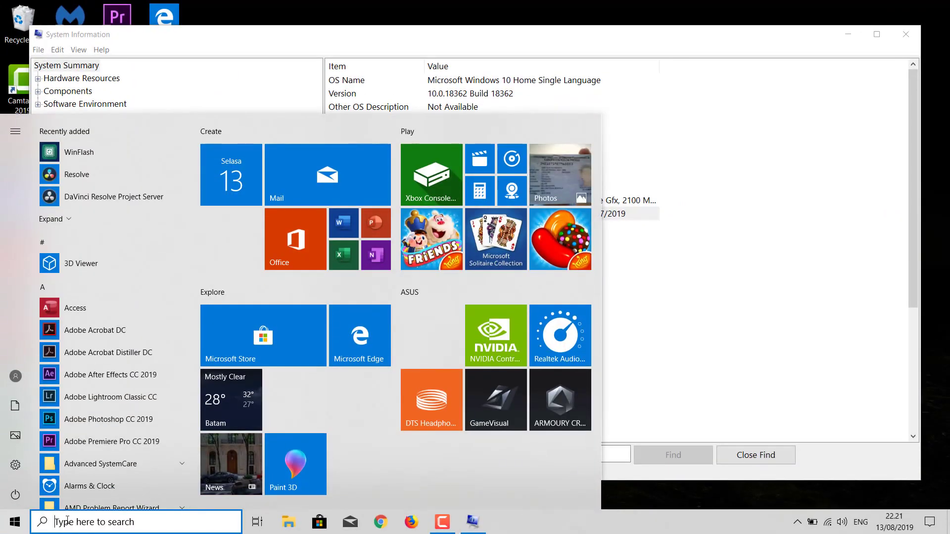
{"action": "type", "text": "DXDIAG"}
{"action": "key", "text": "Return"}
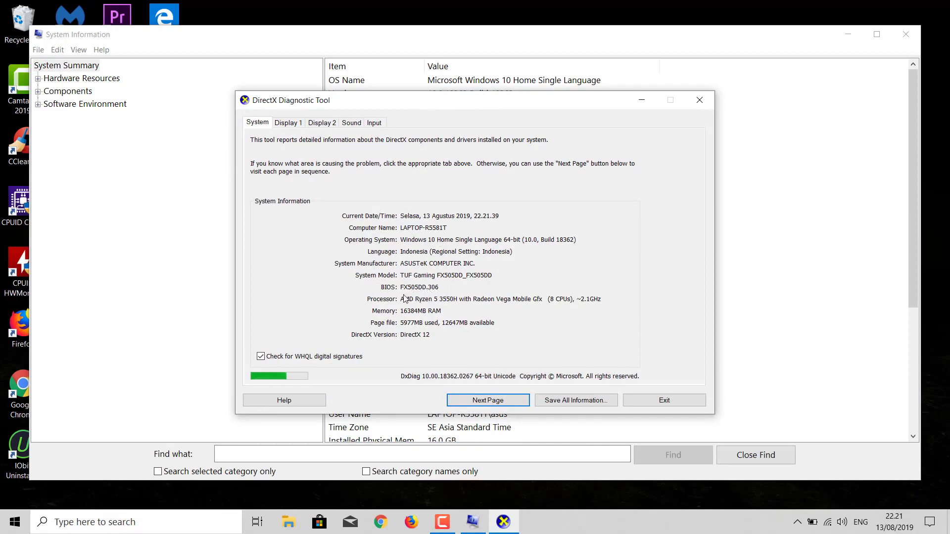
{"action": "left_click", "coordinate": [677, 402]}
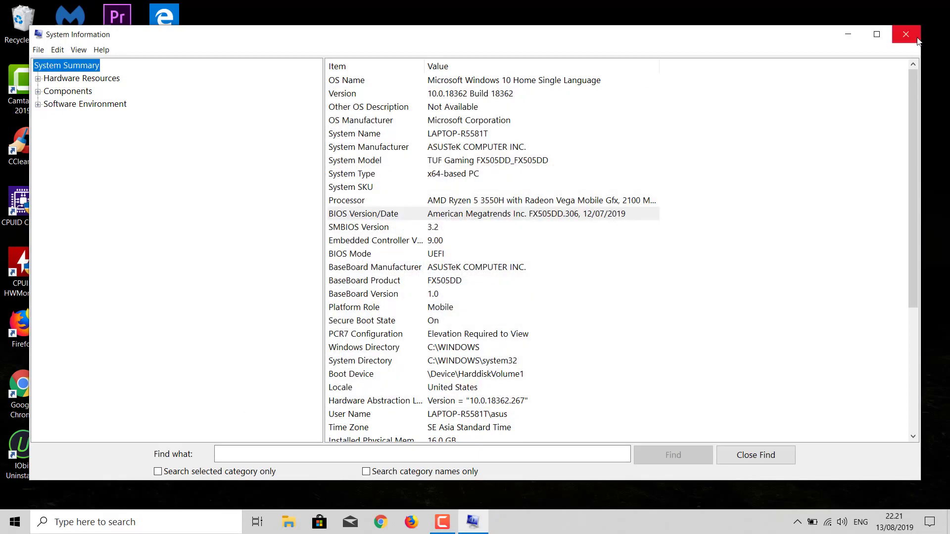
{"action": "left_click", "coordinate": [906, 35]}
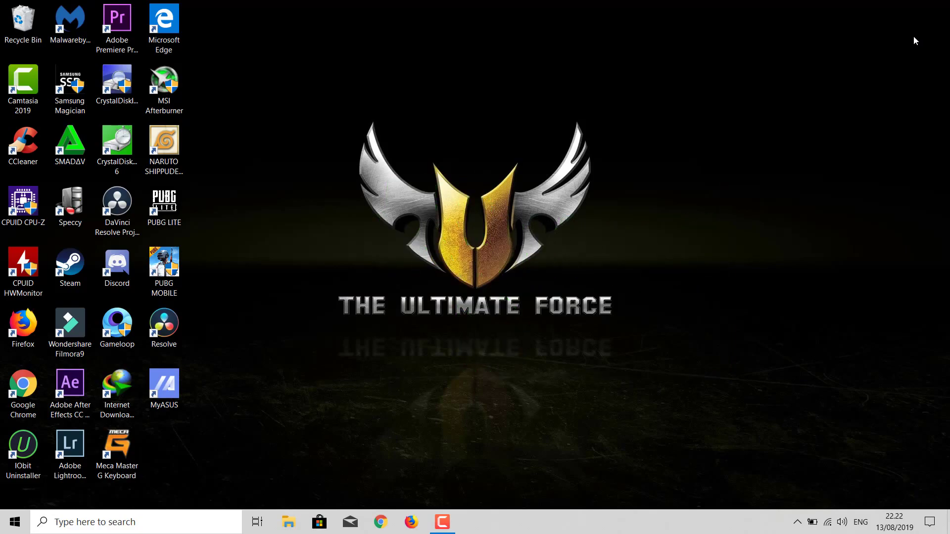
Launch CPUID CPU-Z from the desktop.
{"action": "double_click", "coordinate": [24, 222]}
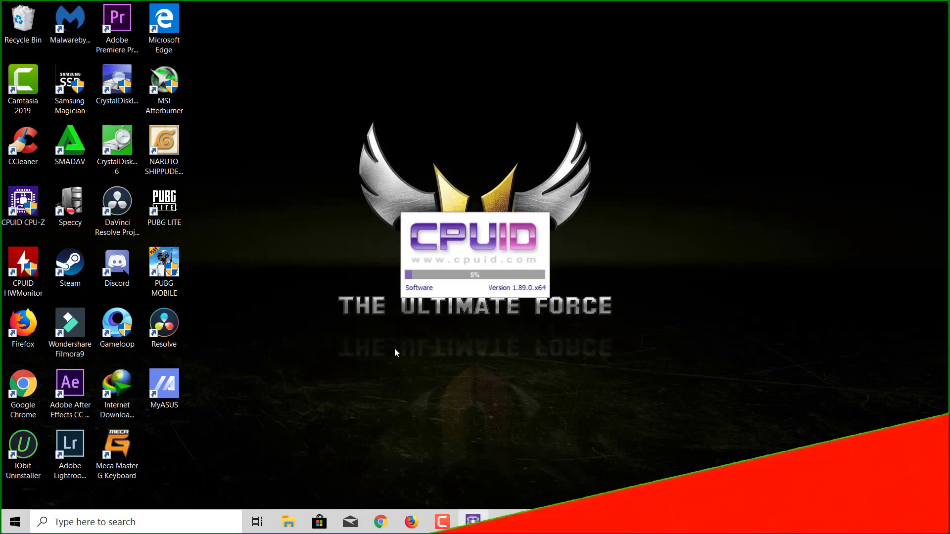